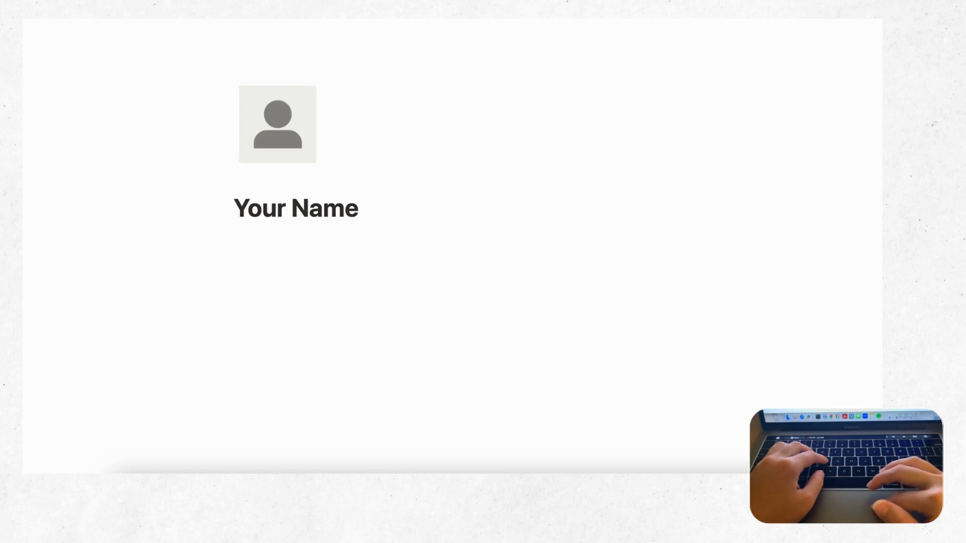
Step: Turn on Small text and Full width for the resume page, then return to the empty line under the name
click(878, 11)
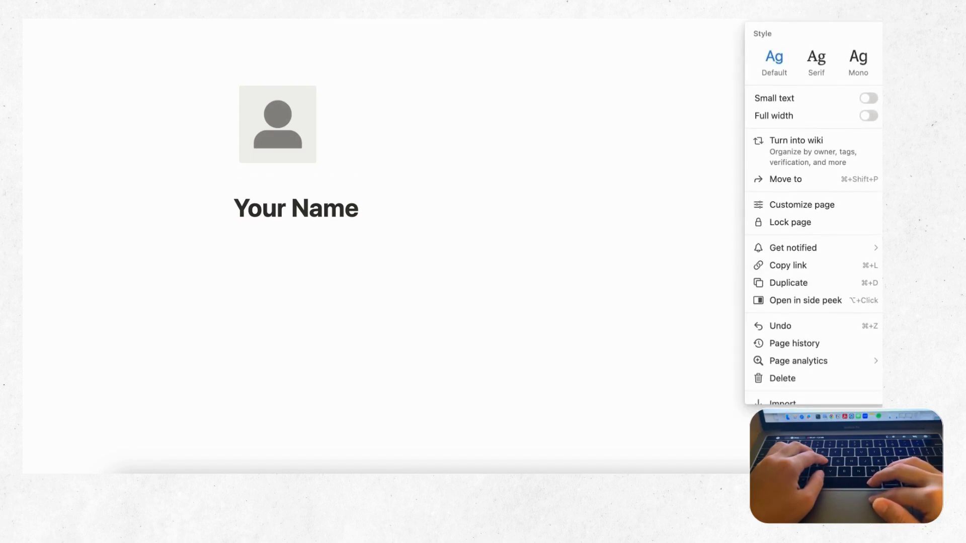
click(868, 99)
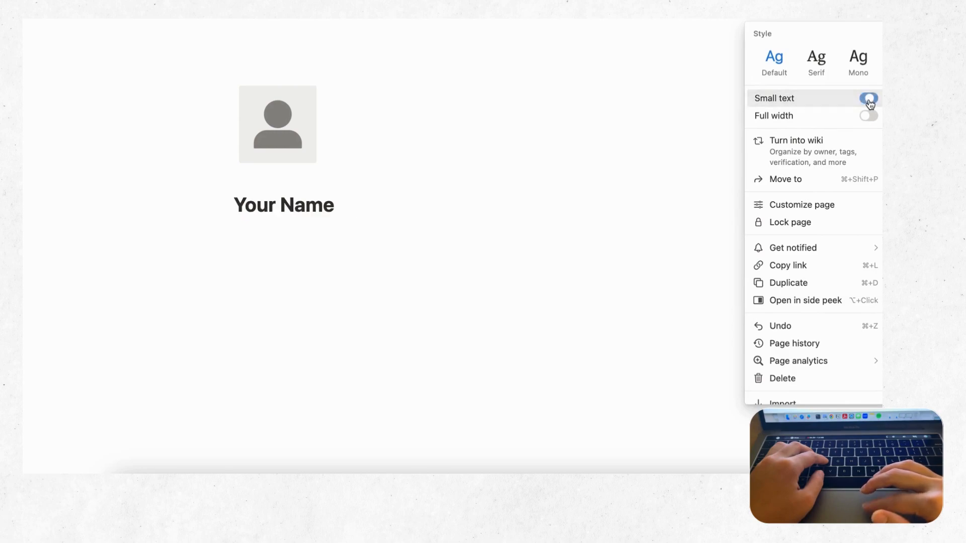
click(868, 116)
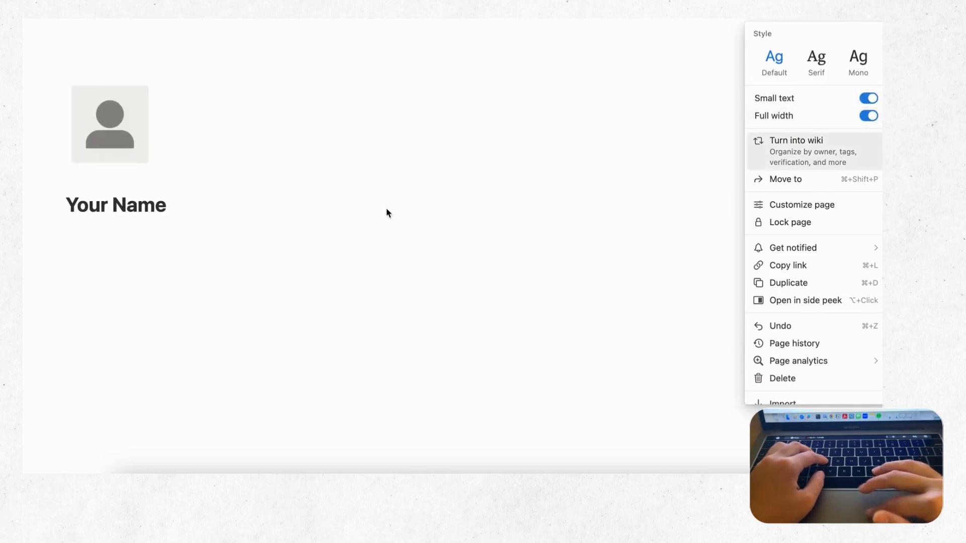
click(102, 223)
click(102, 224)
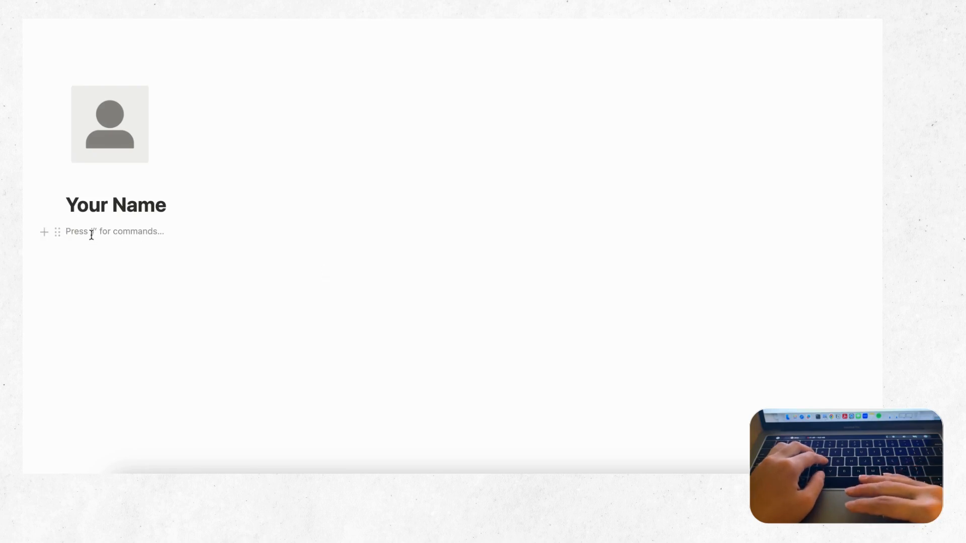
Step: Insert a two-column block with 'Contact' in the left column and 'Profile' in the right
text(/column)
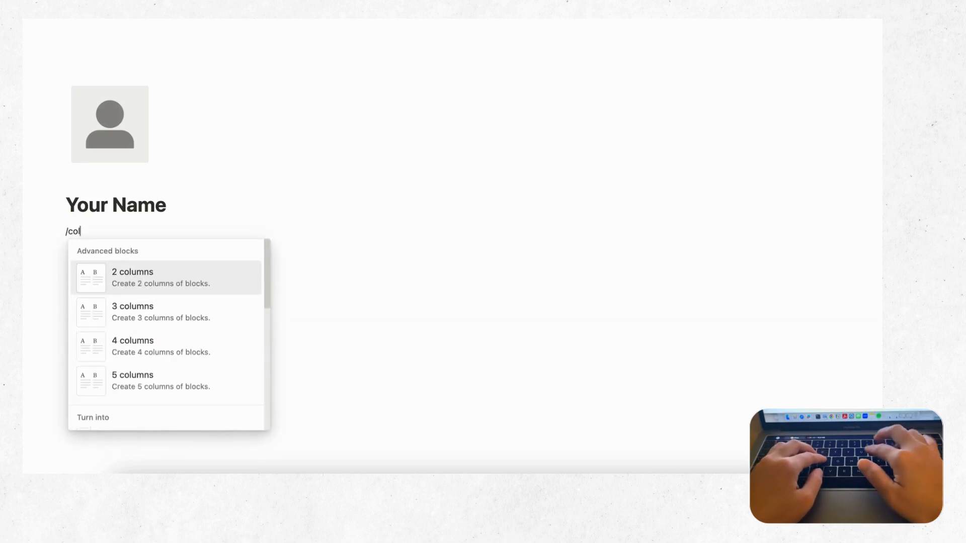
click(131, 282)
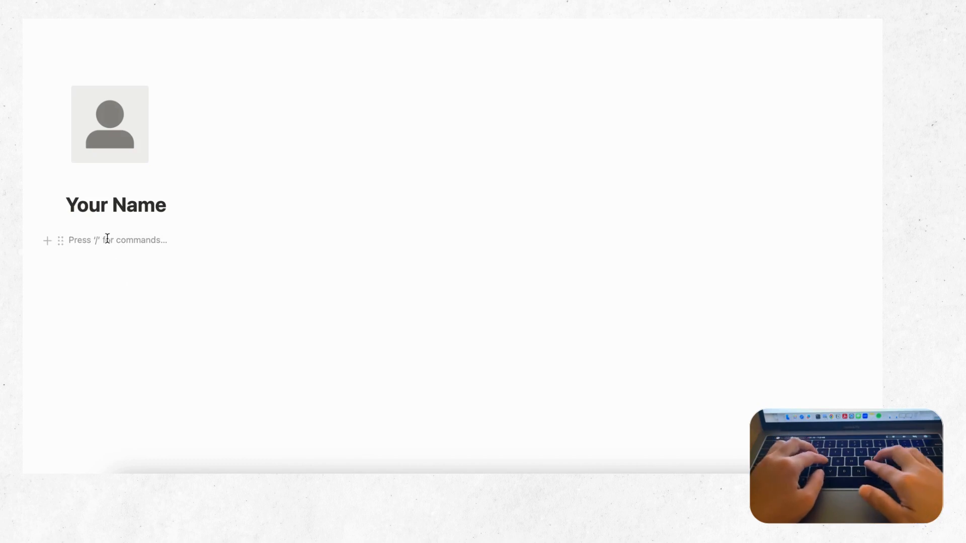
text(Contact)
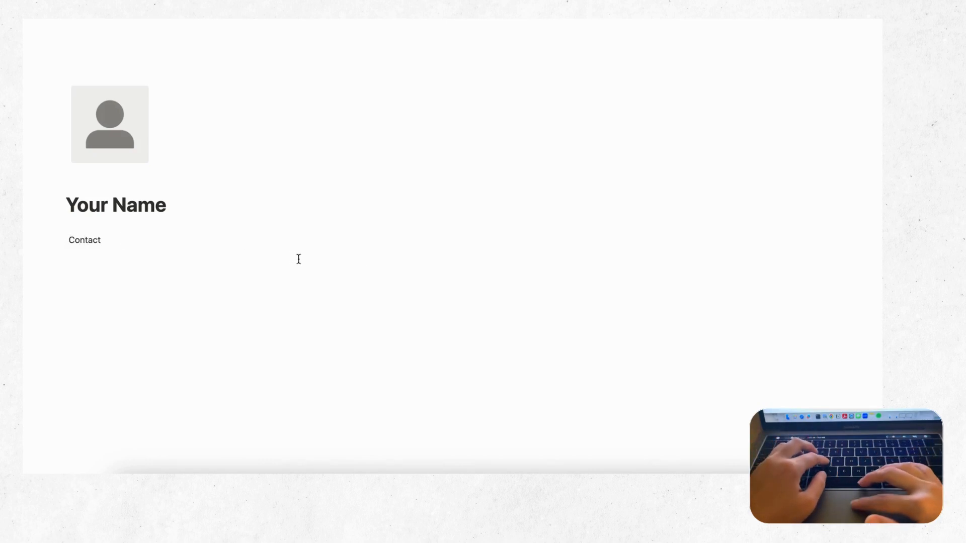
click(490, 242)
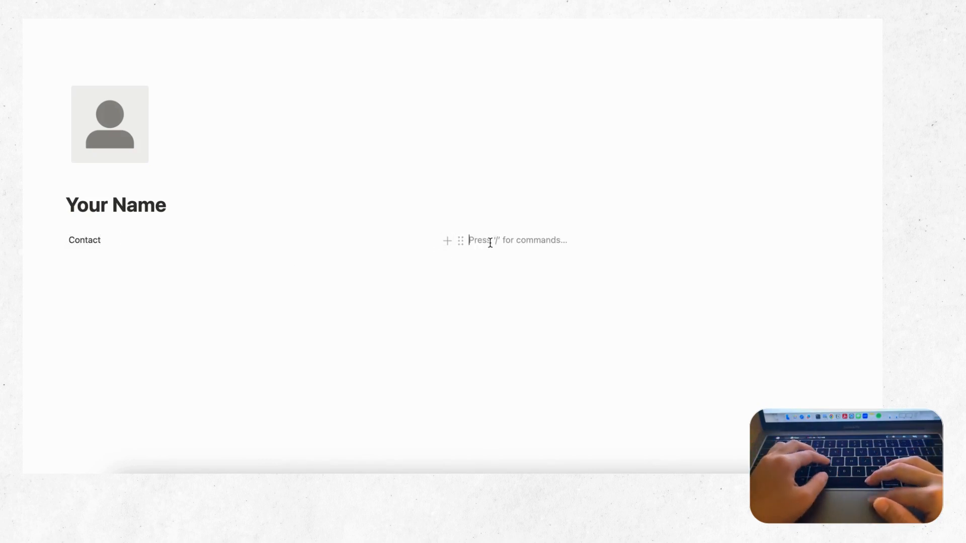
text(Profile)
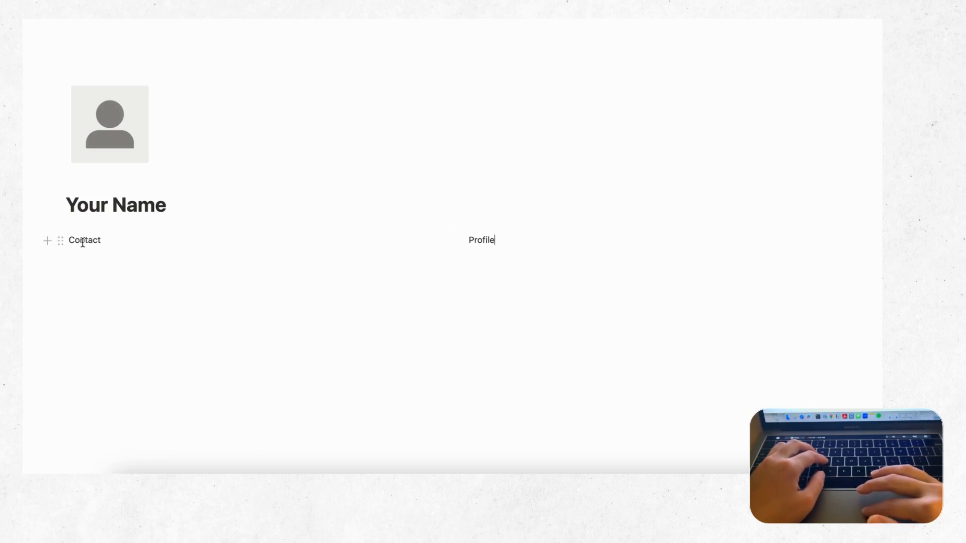
Step: Turn the Contact line into a Heading 1
click(60, 242)
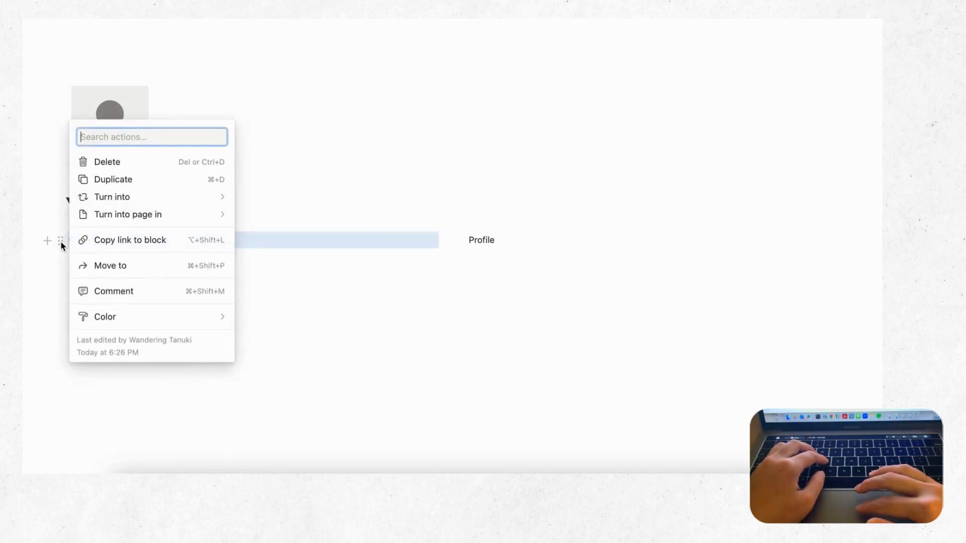
mouse_move(127, 195)
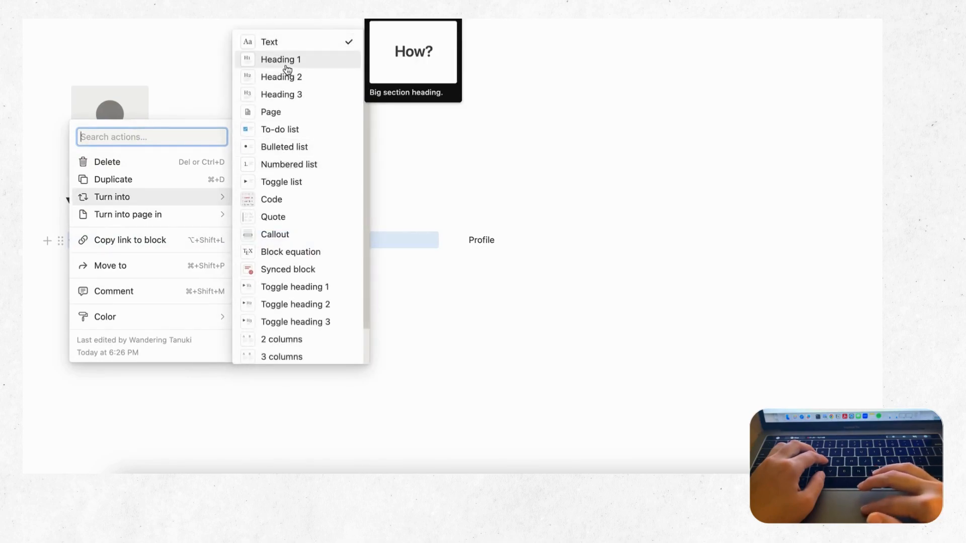
click(302, 60)
click(167, 260)
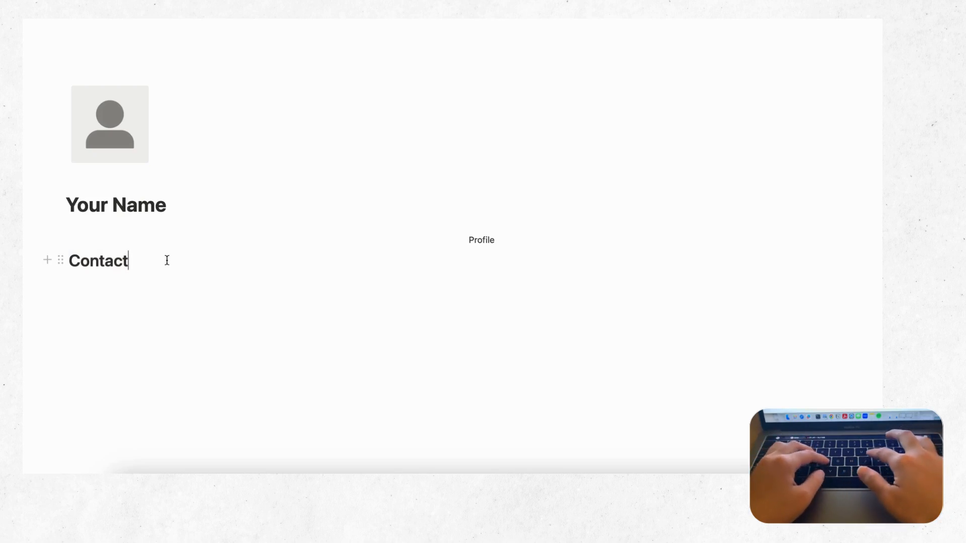
Step: Add Email:, Phone:, Address: and Website lines under Contact, then narrow the Contact column
key(Return)
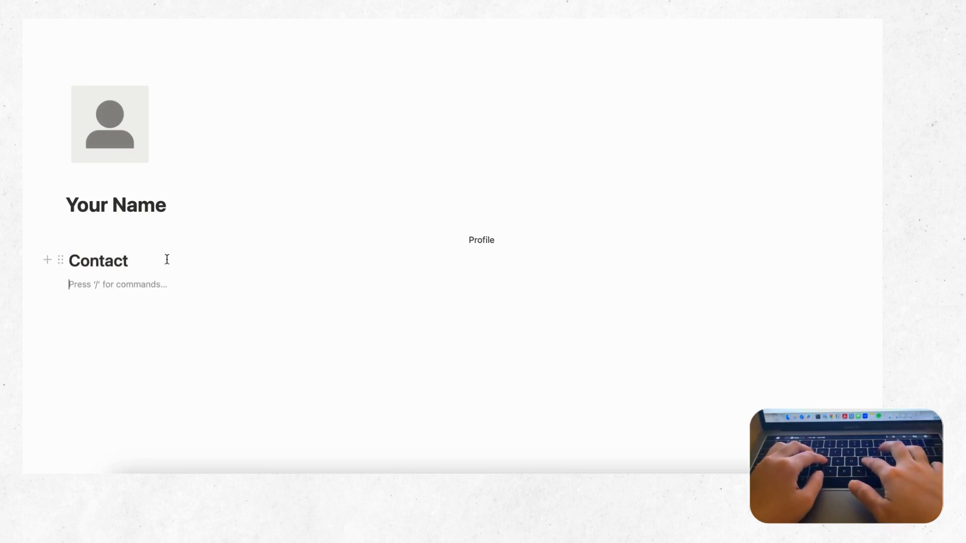
text(Email)
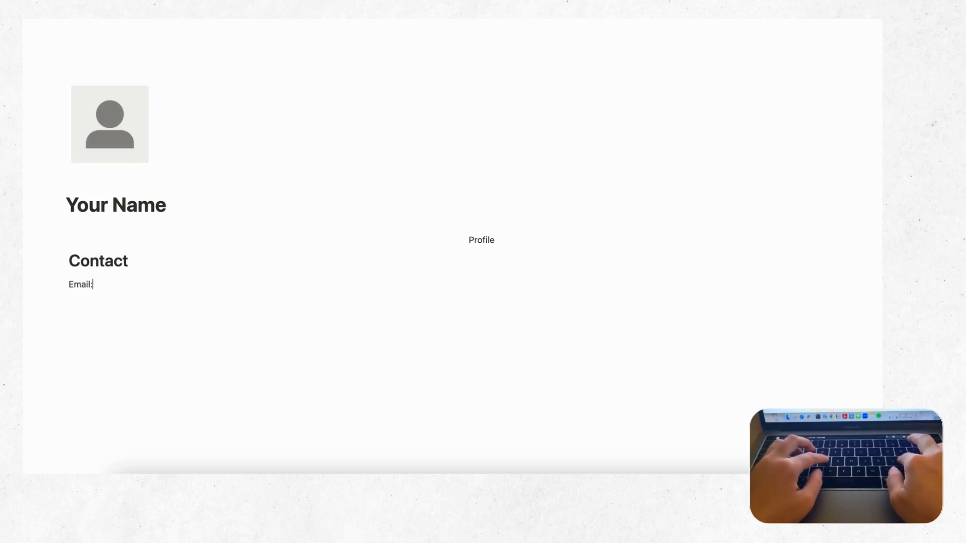
text(:)
key(Return)
text(Ph)
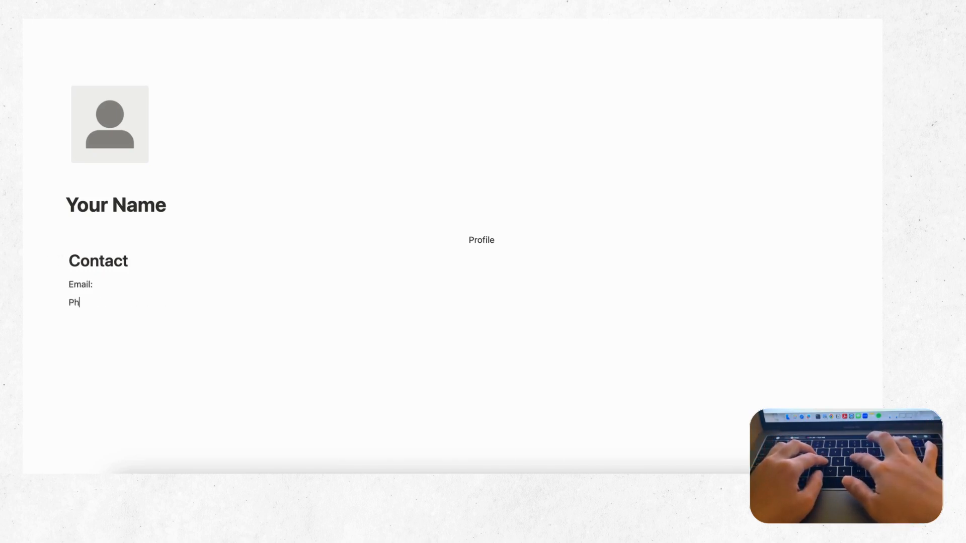
text(one:)
key(Return)
text(Address:)
key(Return)
text(Website:)
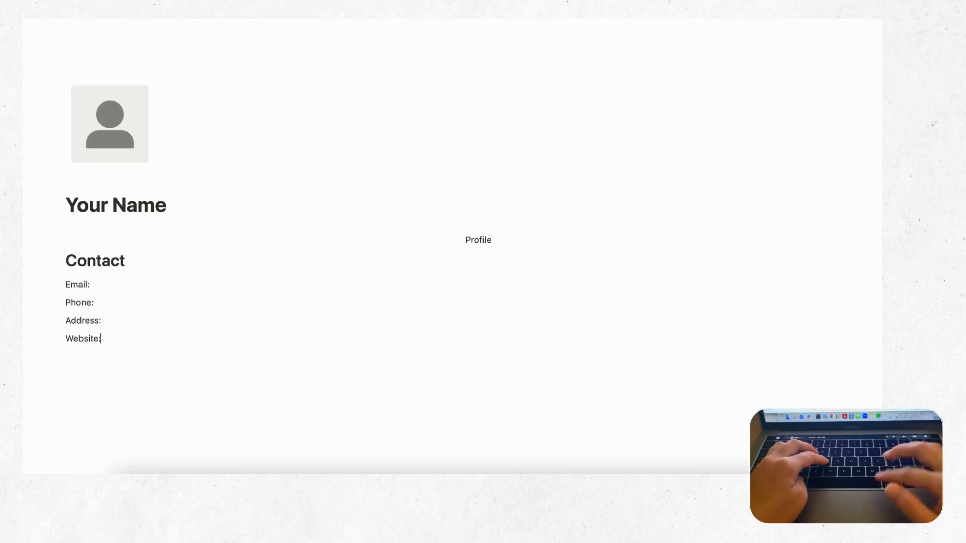
drag(455, 240, 274, 247)
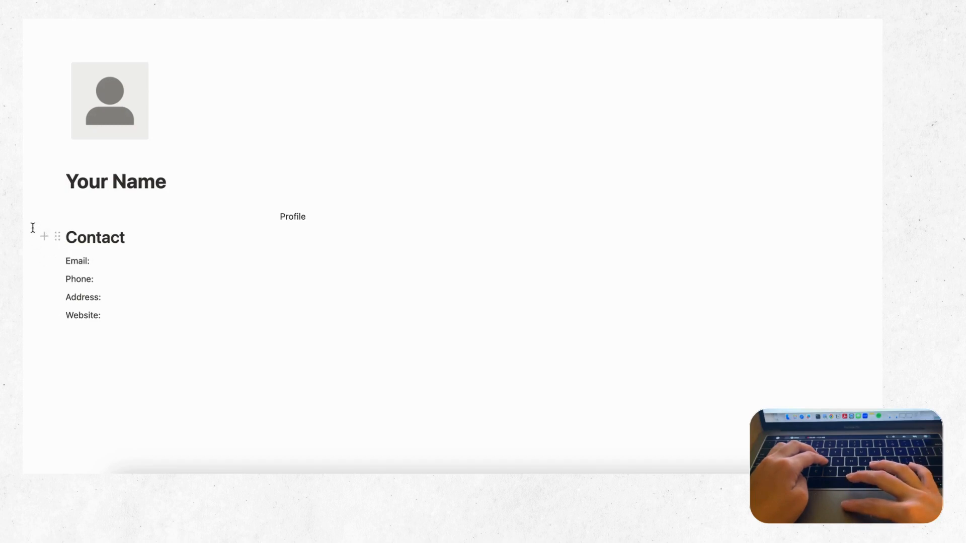
Step: Copy the Contact heading with its four label lines and paste it below the original in the left column
drag(33, 228, 144, 320)
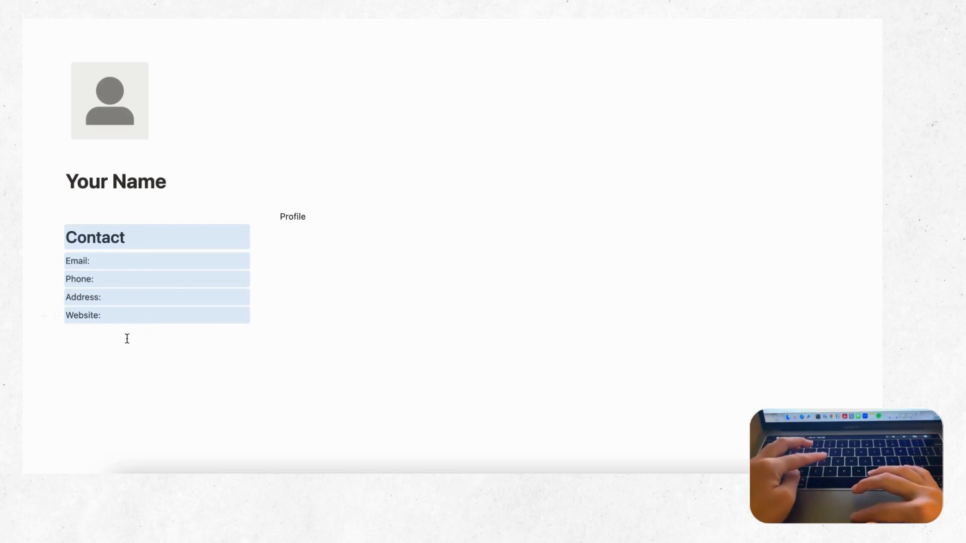
click(124, 336)
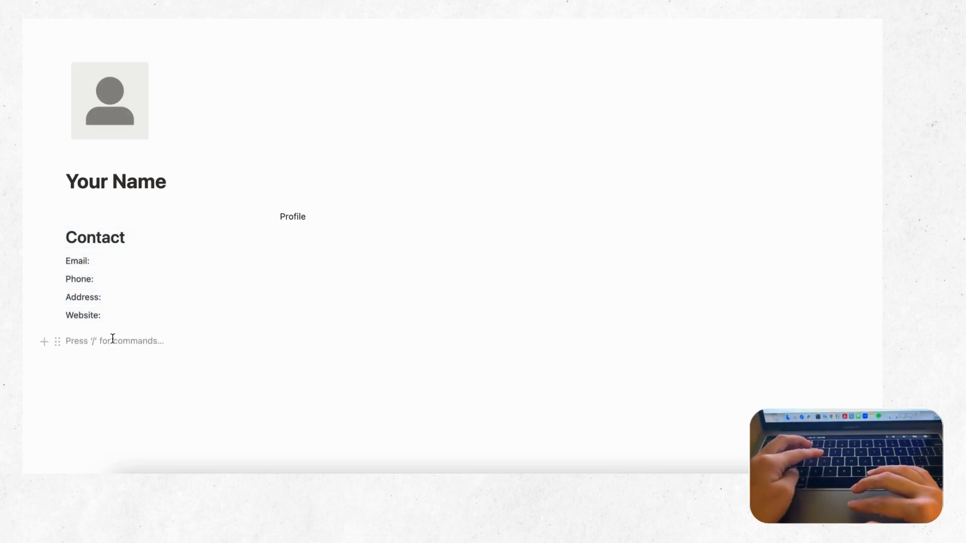
text(Contact Email: Phone: Address: Website:)
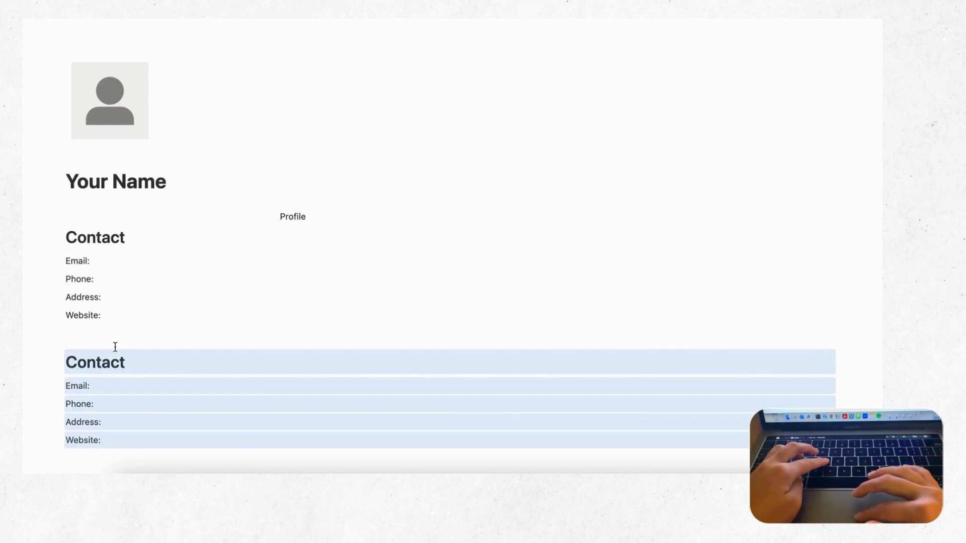
scroll(114, 345, down, 1)
scroll(115, 347, down, 1)
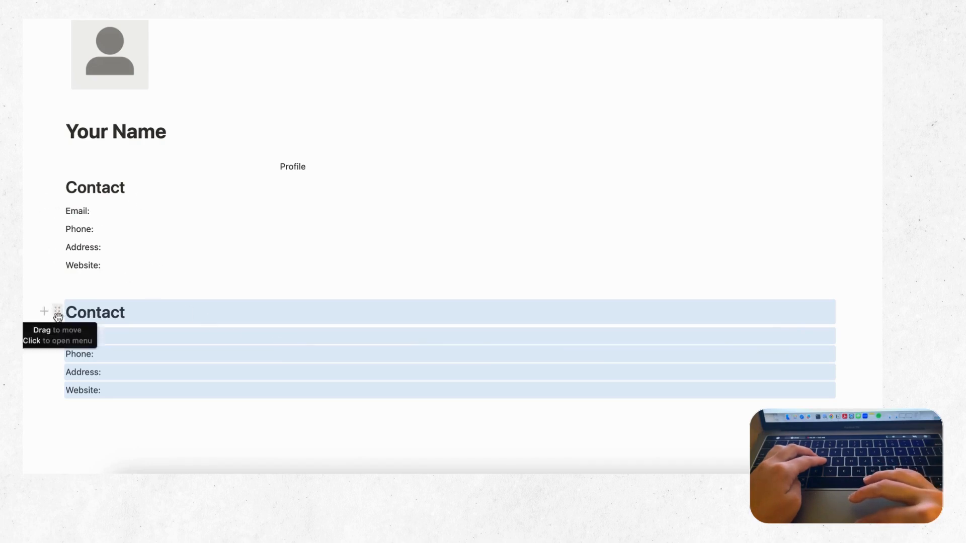
drag(57, 316, 66, 273)
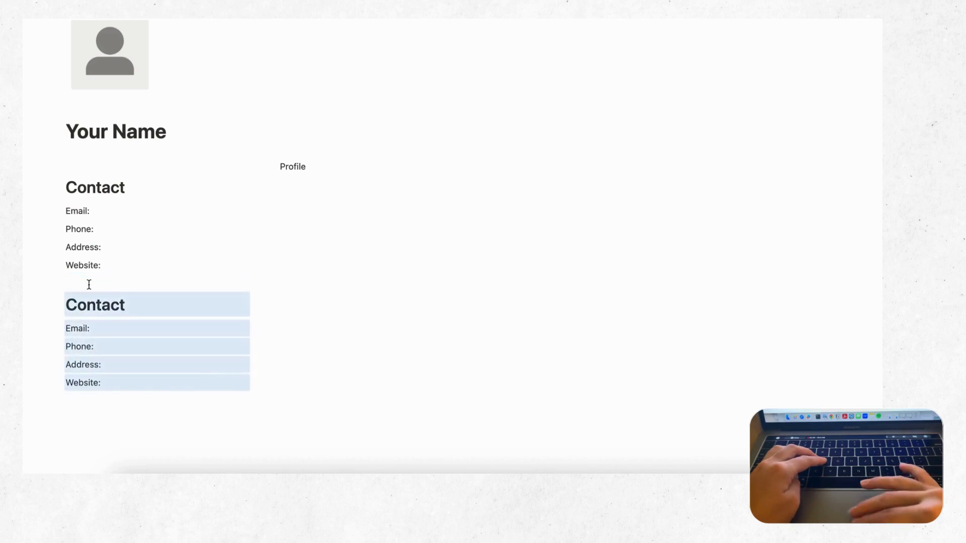
Step: Rename the copied heading to Skills, change Email: to Skill 1, and add a Proficiency line
scroll(89, 285, down, 2)
double_click(98, 271)
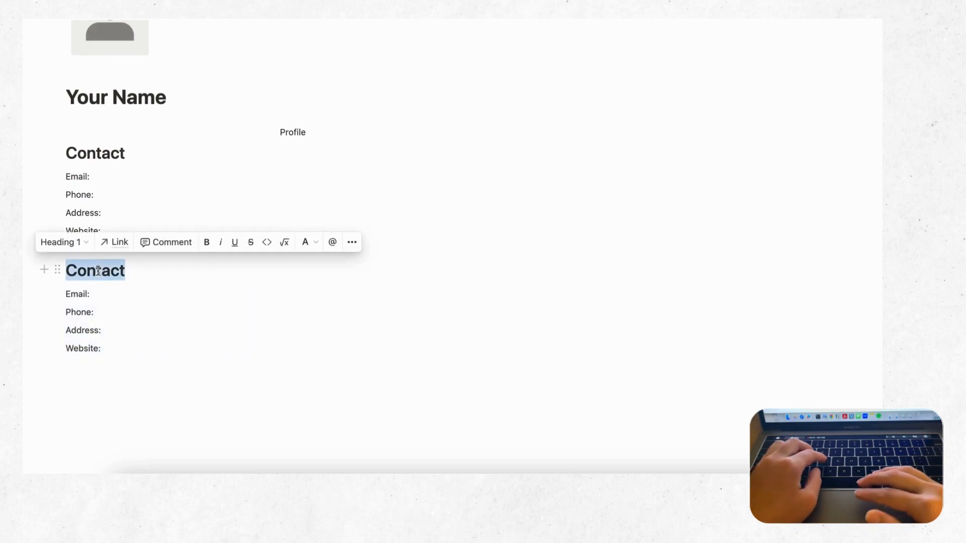
text(Skills)
click(94, 293)
key(super+shift+Left)
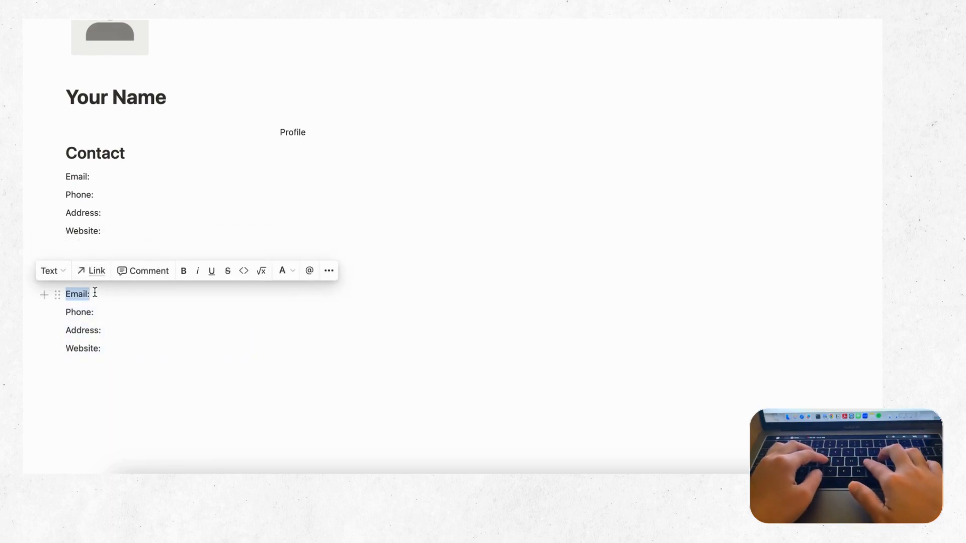
text(Skil)
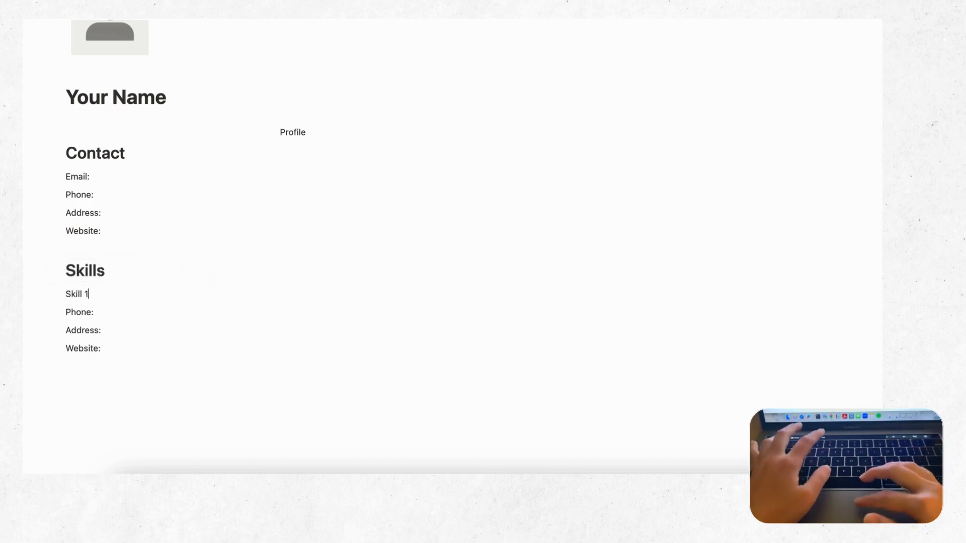
text(l 1)
key(Return)
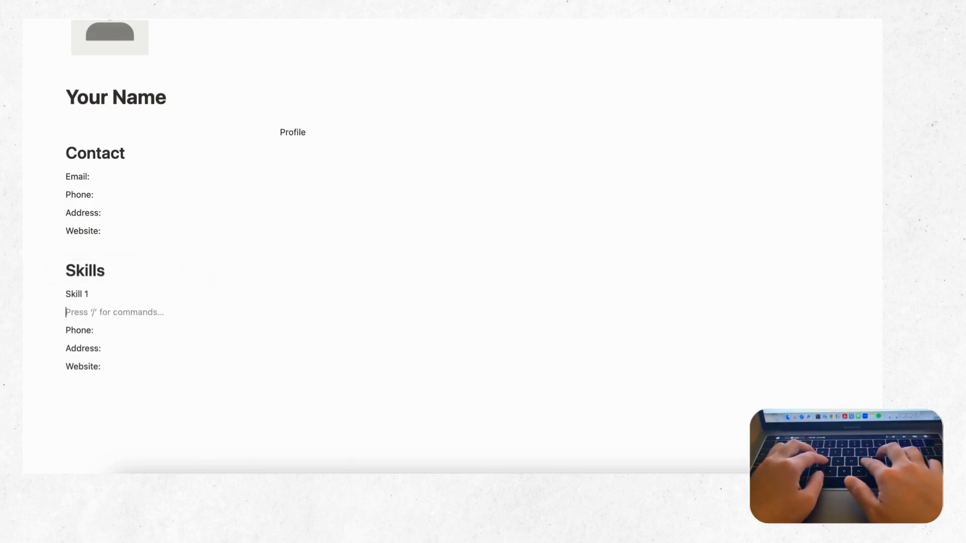
text(Proficiency)
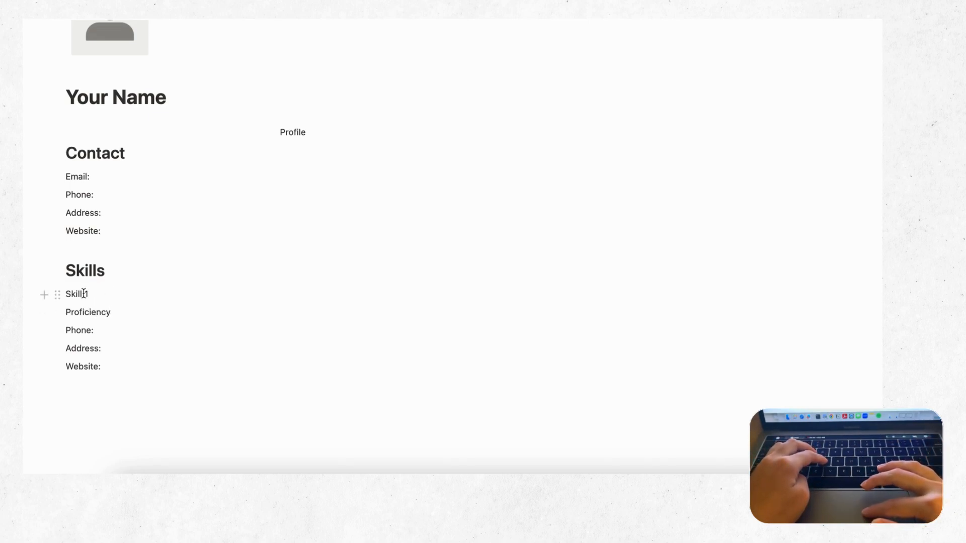
Step: Bold Skill 1, italicize Proficiency, and delete the leftover Phone, Address and Website lines
drag(83, 293, 65, 294)
click(183, 270)
drag(101, 312, 65, 312)
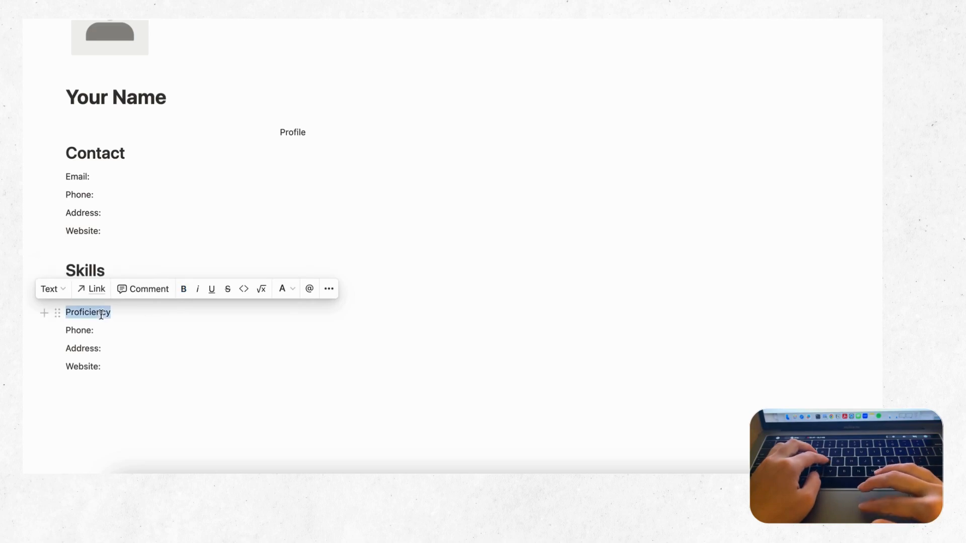
click(198, 290)
click(125, 319)
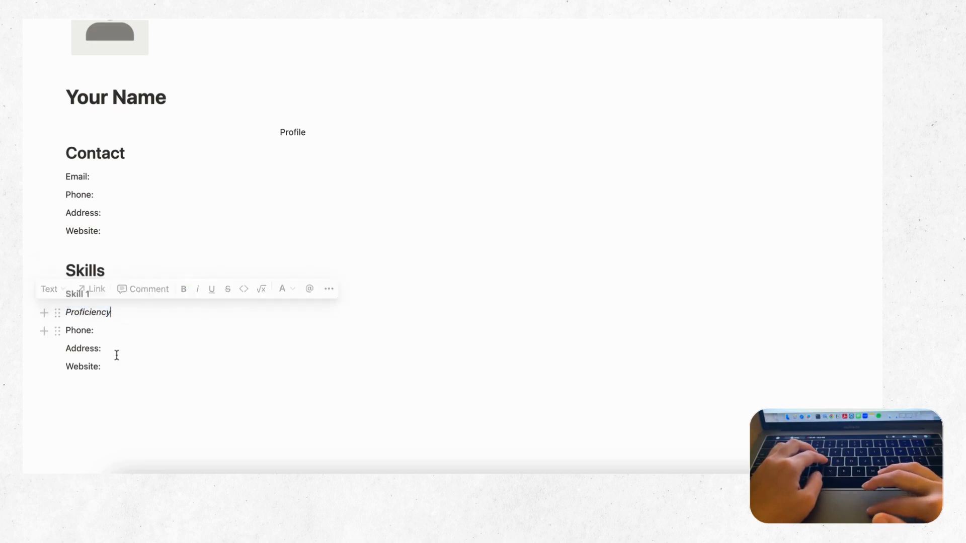
drag(104, 366, 65, 330)
key(BackSpace)
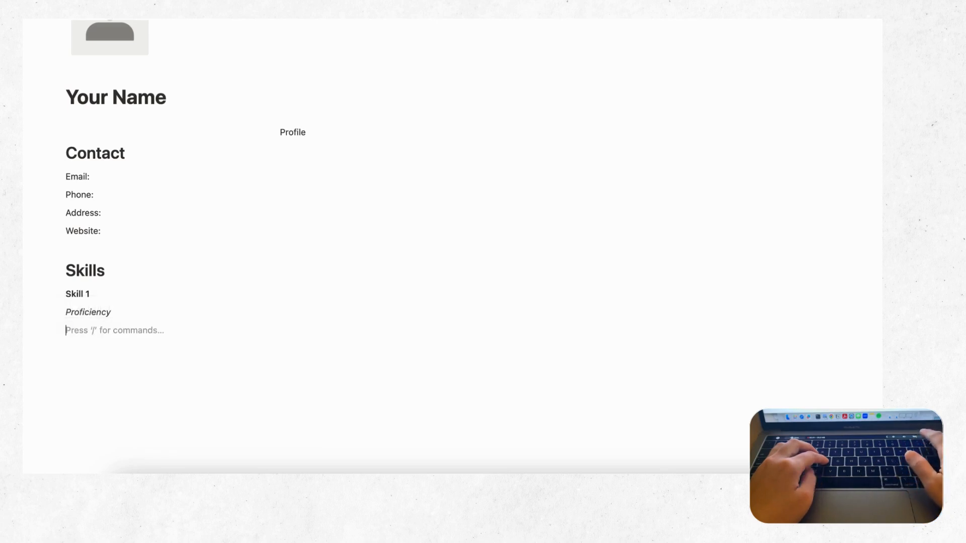
key(BackSpace)
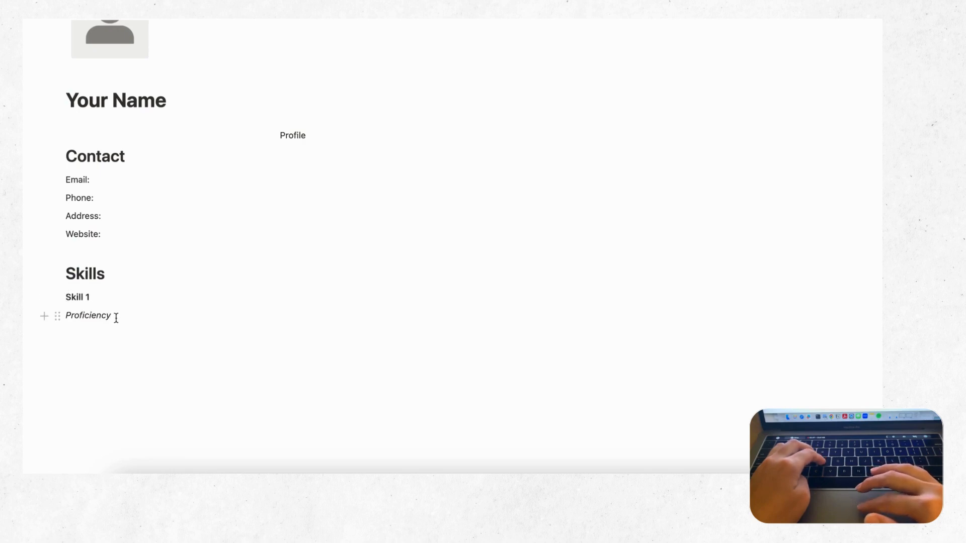
Step: Paste two more copies of the Skill 1 / Proficiency pair below
mouse_move(114, 316)
mouse_down()
mouse_move(28, 289)
mouse_move(107, 316)
mouse_up()
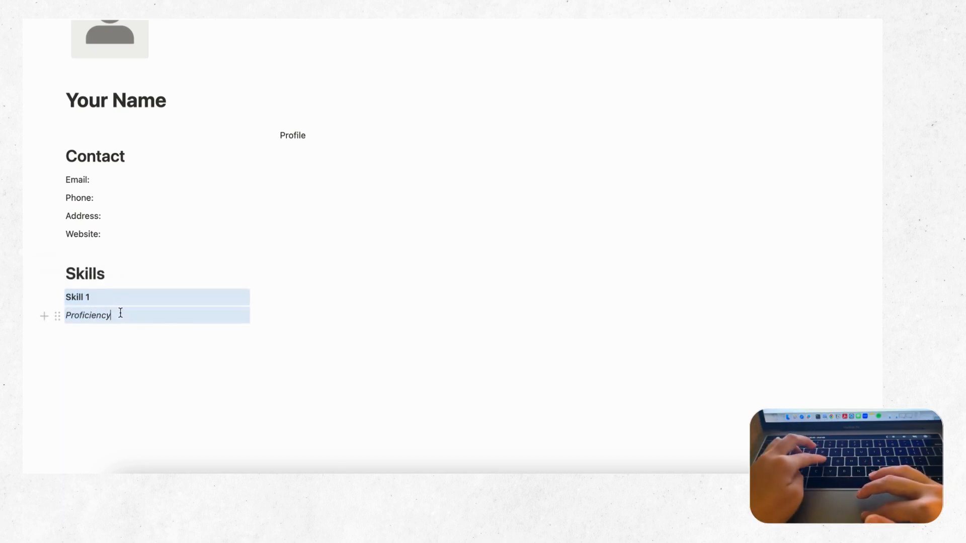
click(121, 314)
key(Return)
text(Skill 1 Proficiency)
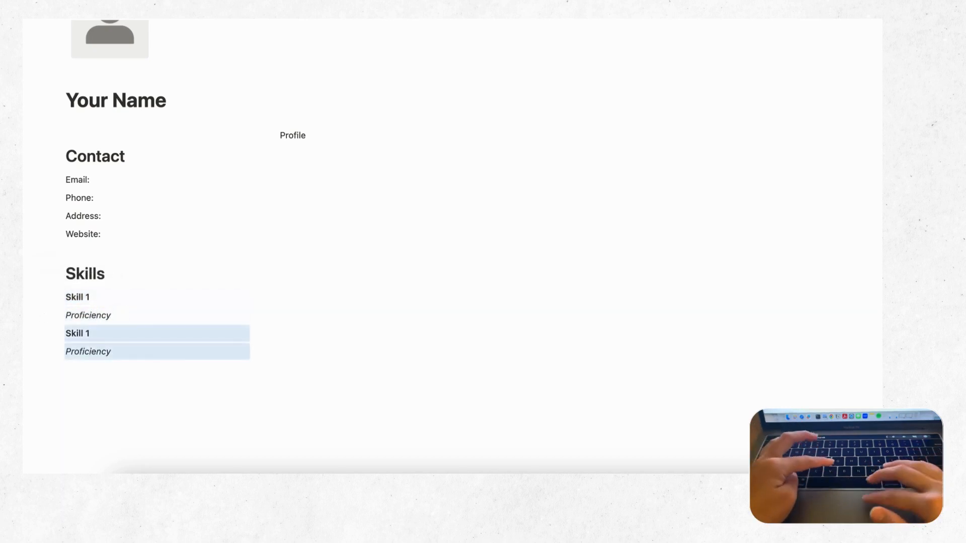
click(129, 350)
key(Return)
text(Skill 1 Proficiency)
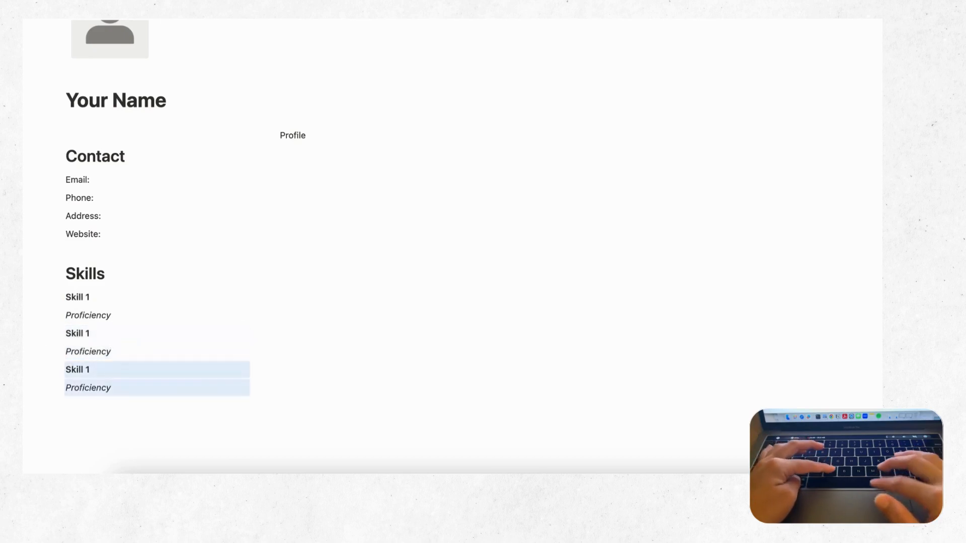
Step: Renumber the copied skills to Skill 2 and Skill 3
click(95, 334)
key(BackSpace)
text(2)
key(BackSpace)
text(3)
scroll(151, 382, down, 3)
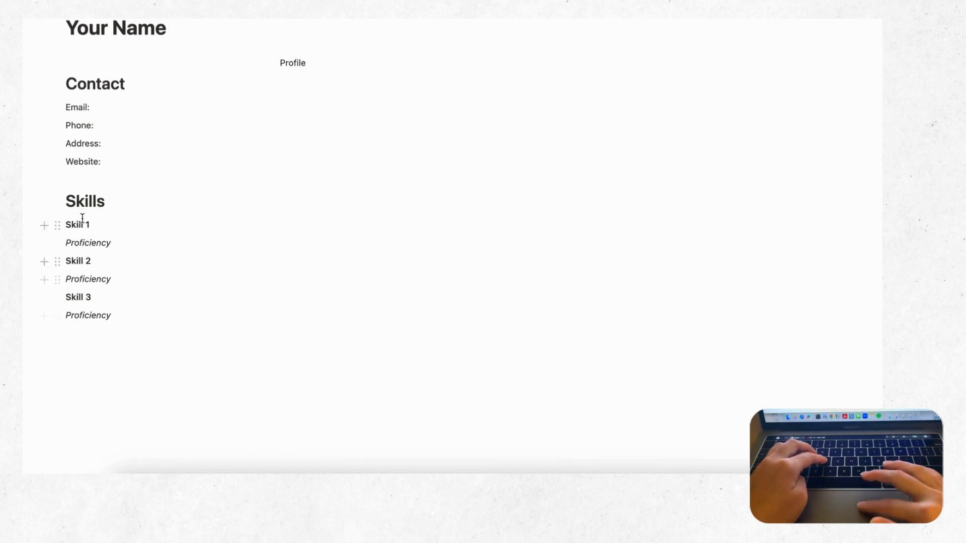
drag(22, 187, 132, 312)
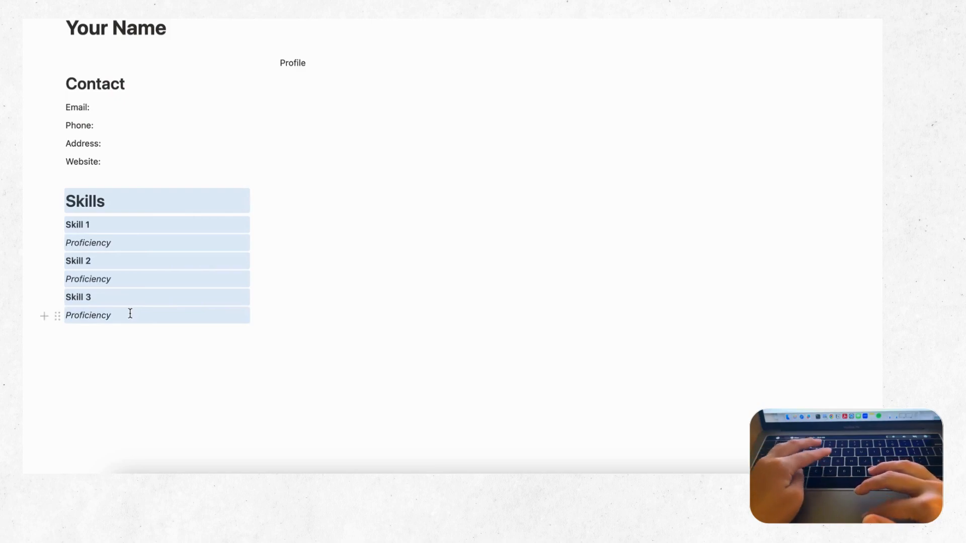
Step: Paste a copy of the Skills section below it and rename the heading to Languages
click(124, 313)
key(Return)
key(Return)
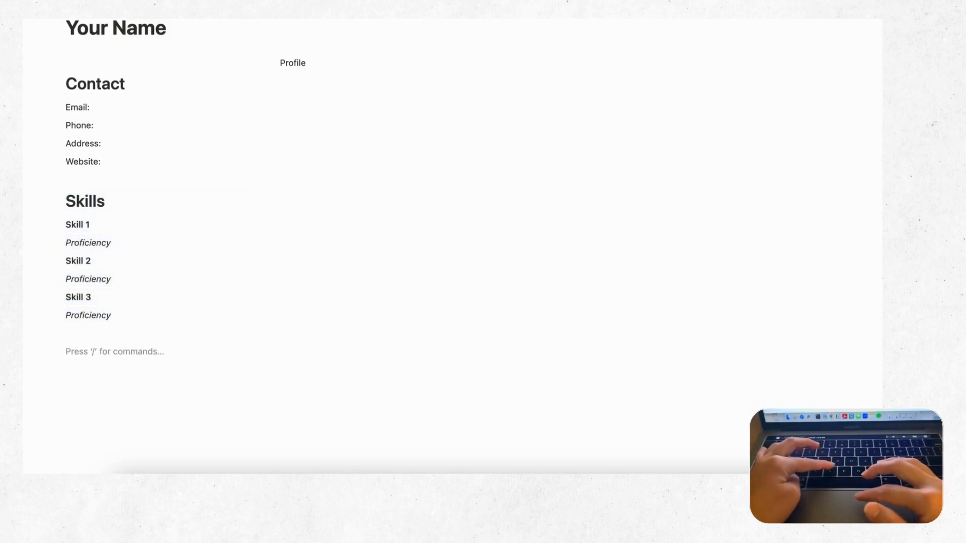
text(Skills Skill 1 Proficiency Skill 2 Proficiency Skill 3 Proficiency)
scroll(164, 327, down, 2)
click(93, 305)
key(BackSpace)
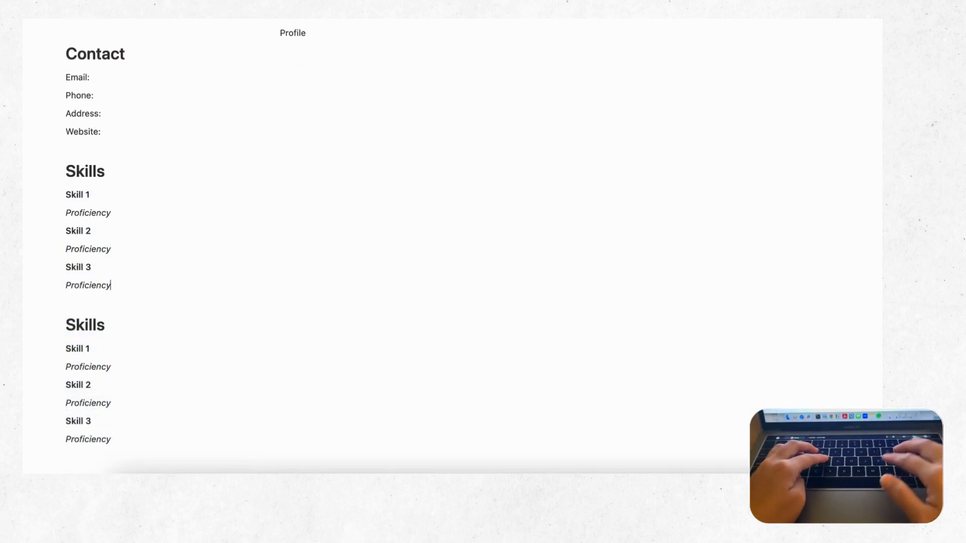
double_click(101, 326)
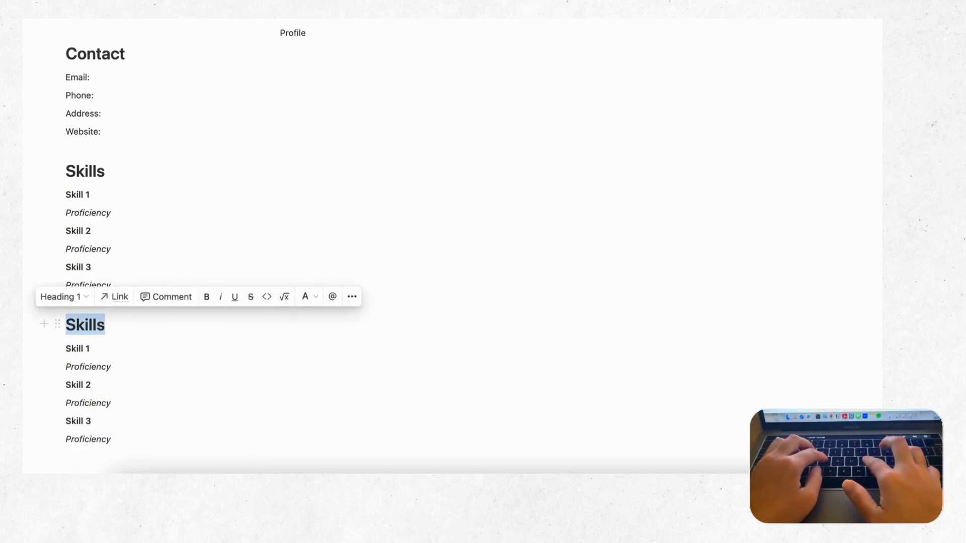
text(Languages)
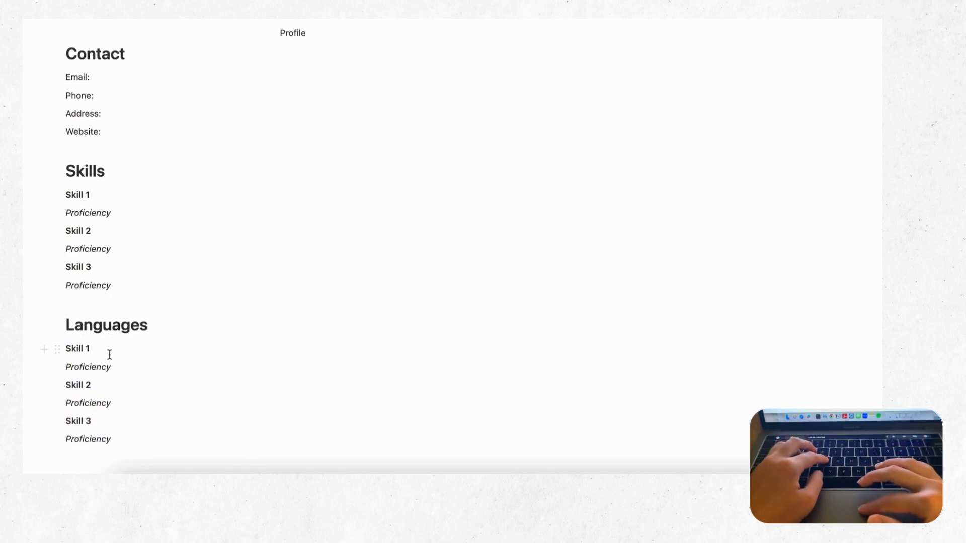
Step: Rename the first copied skill to Language 1 and make it bold
triple_click(94, 351)
text(Language 1)
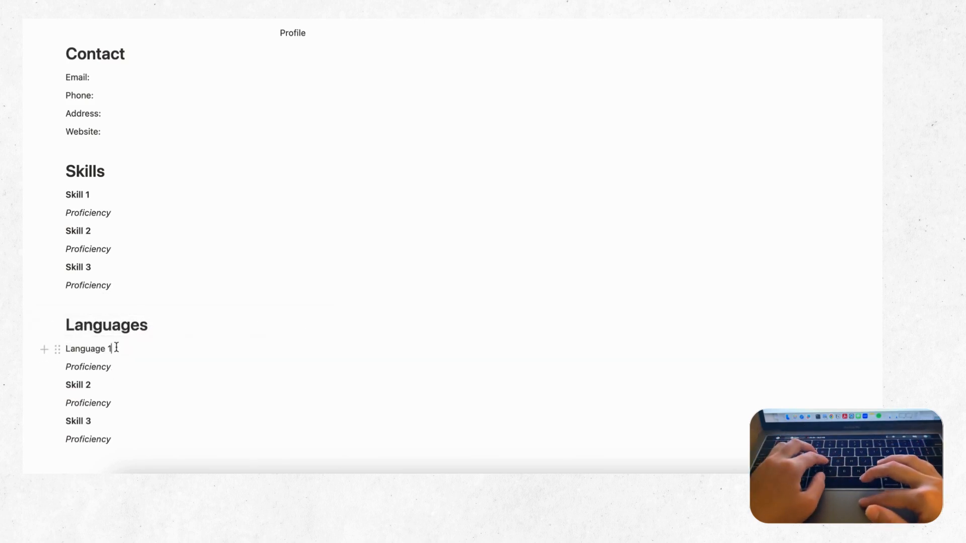
drag(113, 348, 65, 347)
click(184, 325)
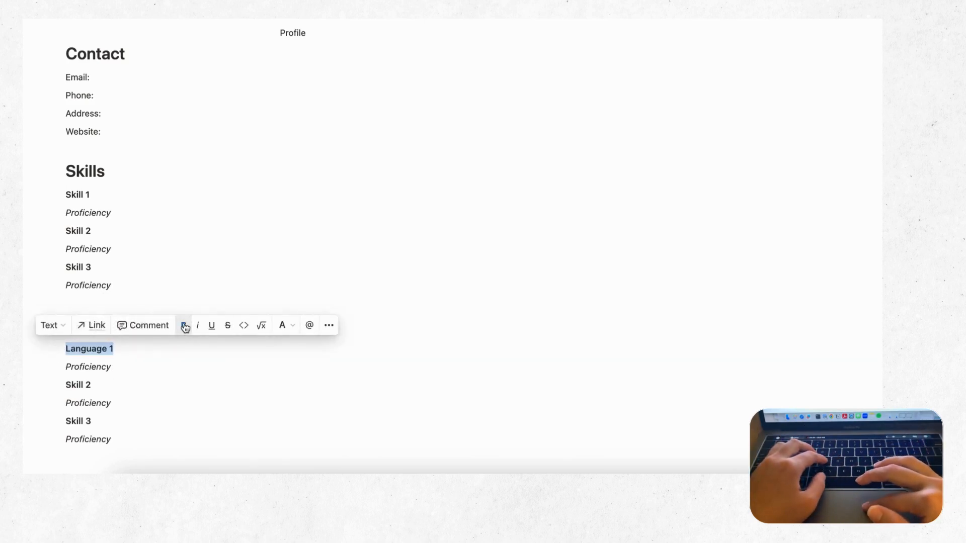
click(89, 385)
Step: Rename the remaining copied skills to bold Language 2 and Language 3
triple_click(89, 385)
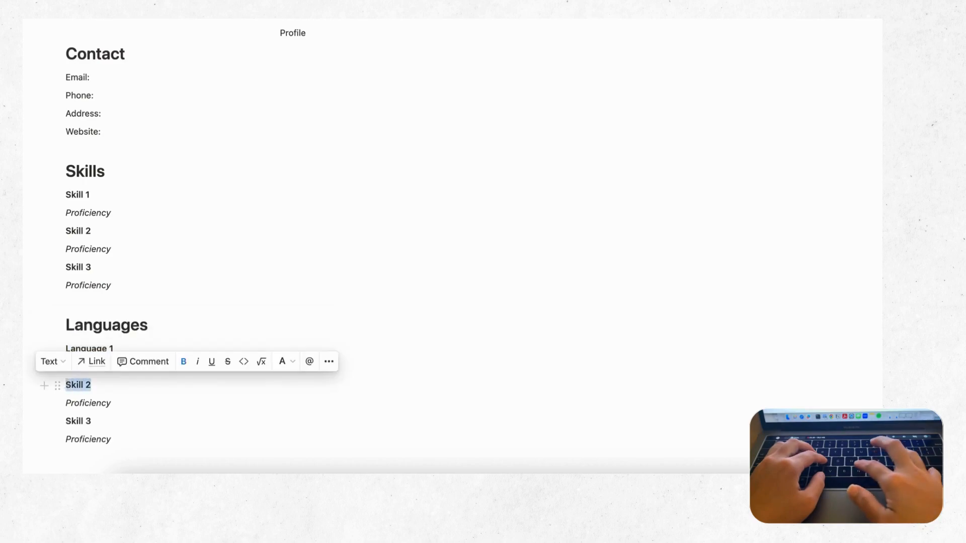
text(Language 2)
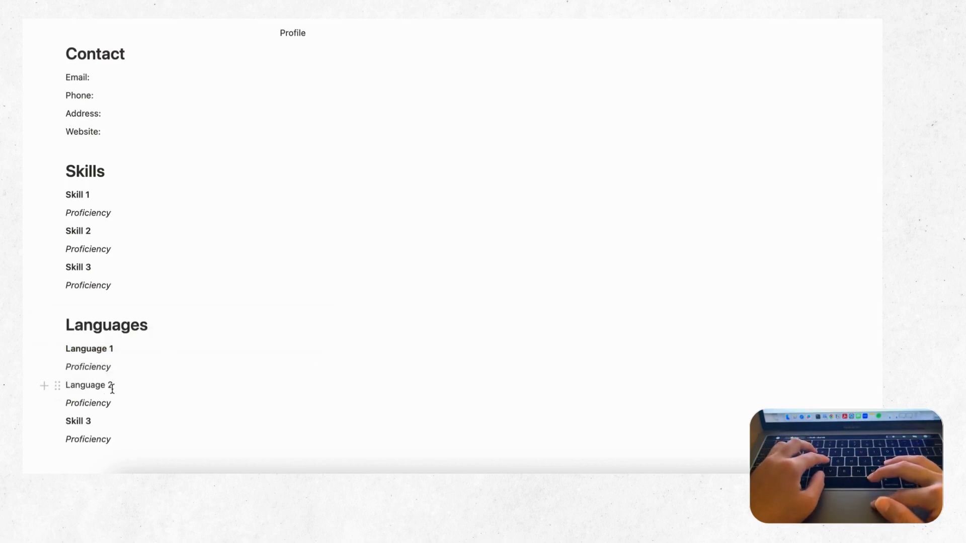
drag(112, 386, 49, 386)
click(183, 361)
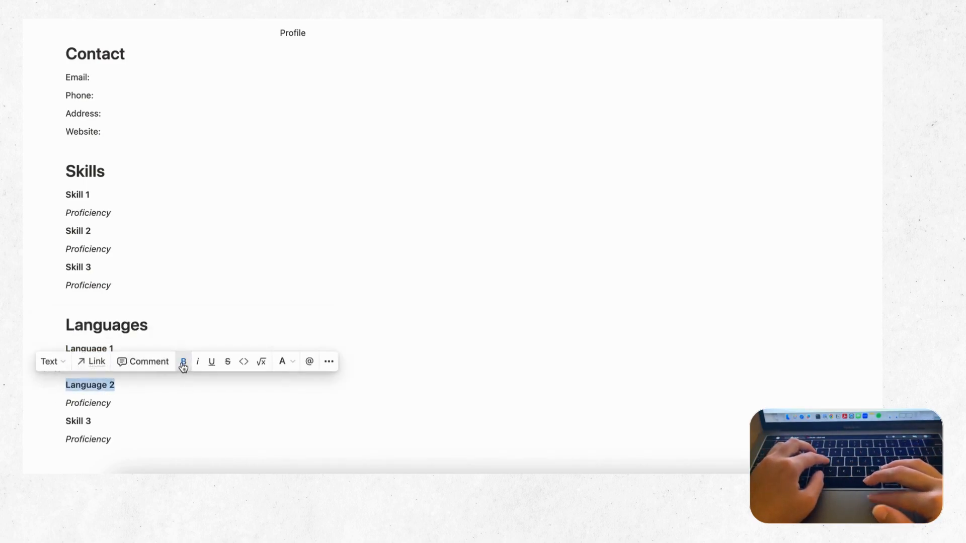
drag(91, 421, 65, 423)
text(L)
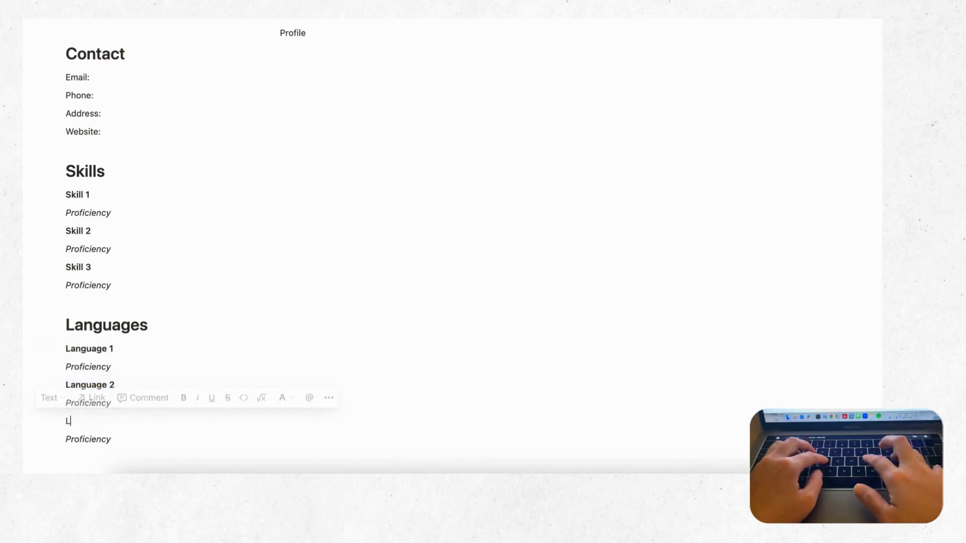
text(anguage 3)
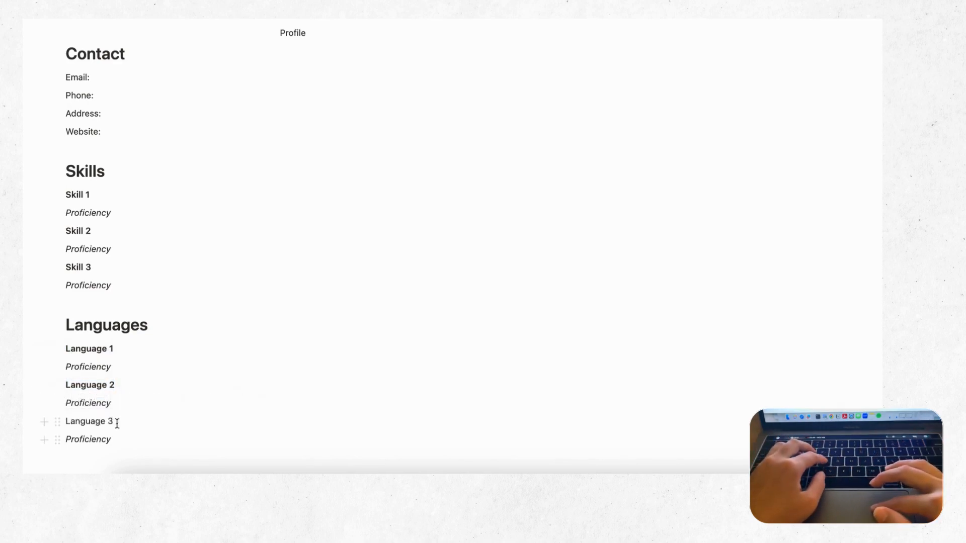
drag(115, 422, 55, 422)
click(180, 402)
click(210, 354)
Step: Turn the Profile line into a callout block with an information-circle icon
scroll(210, 341, up, 2)
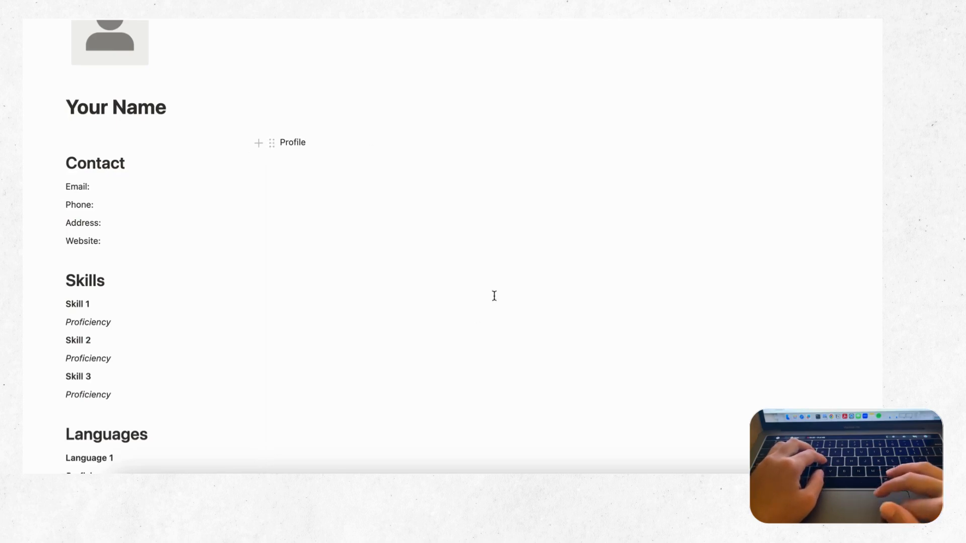
drag(308, 144, 283, 145)
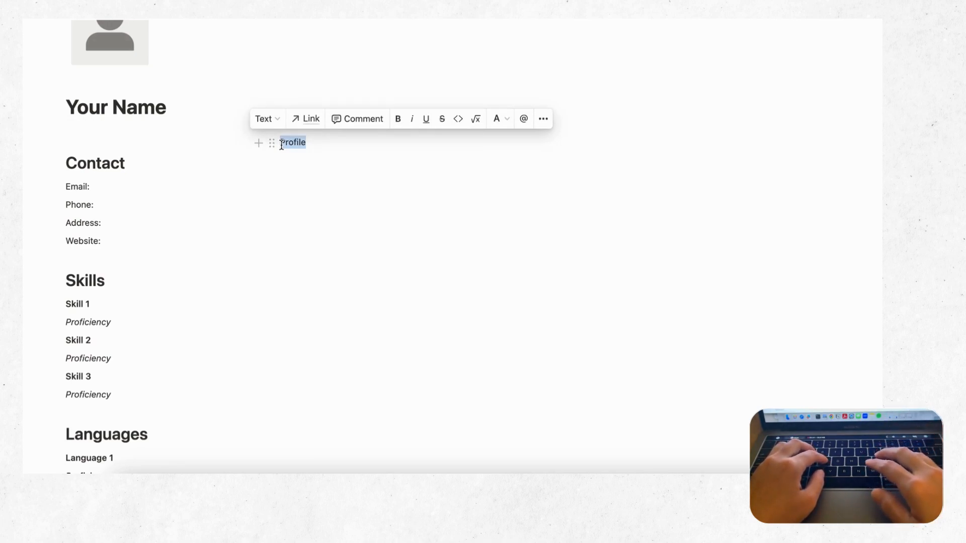
text(/call)
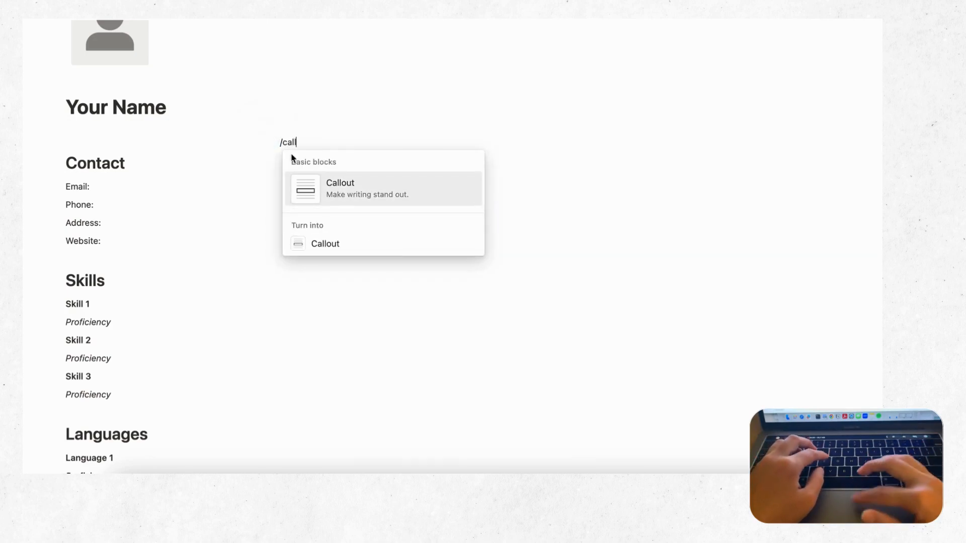
click(328, 184)
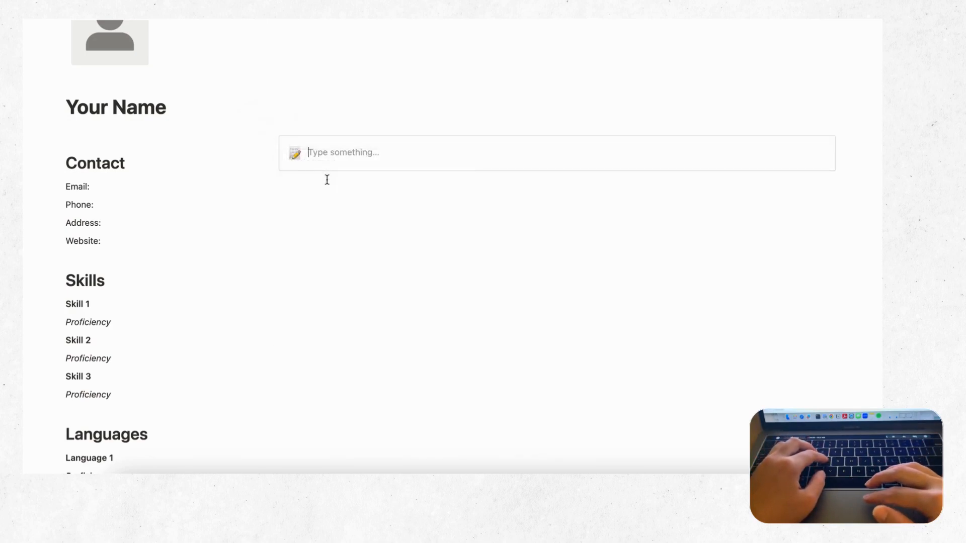
click(296, 154)
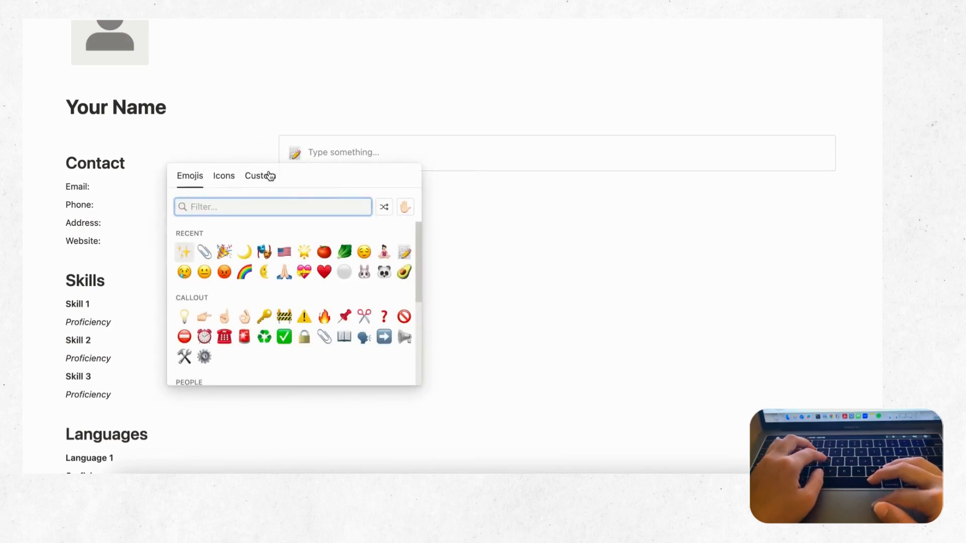
click(224, 176)
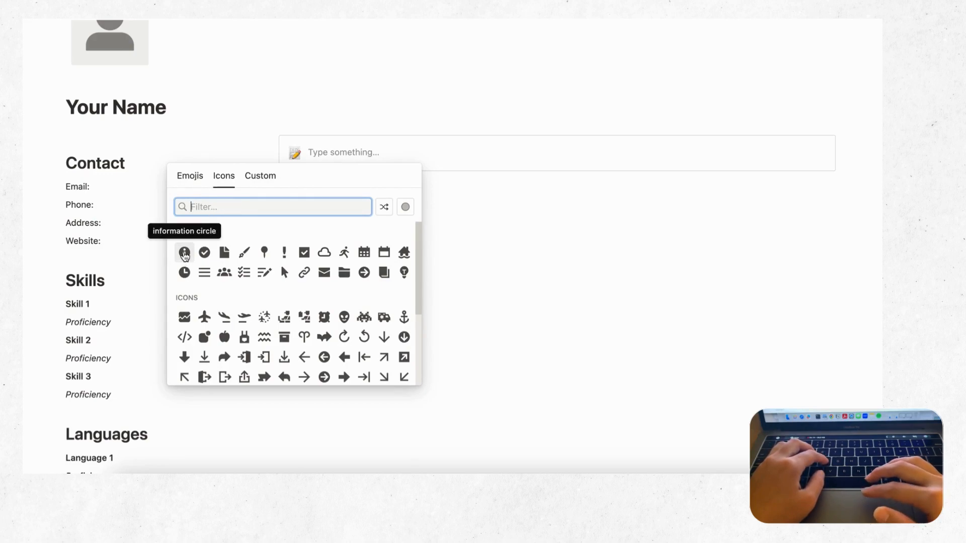
drag(185, 254, 147, 278)
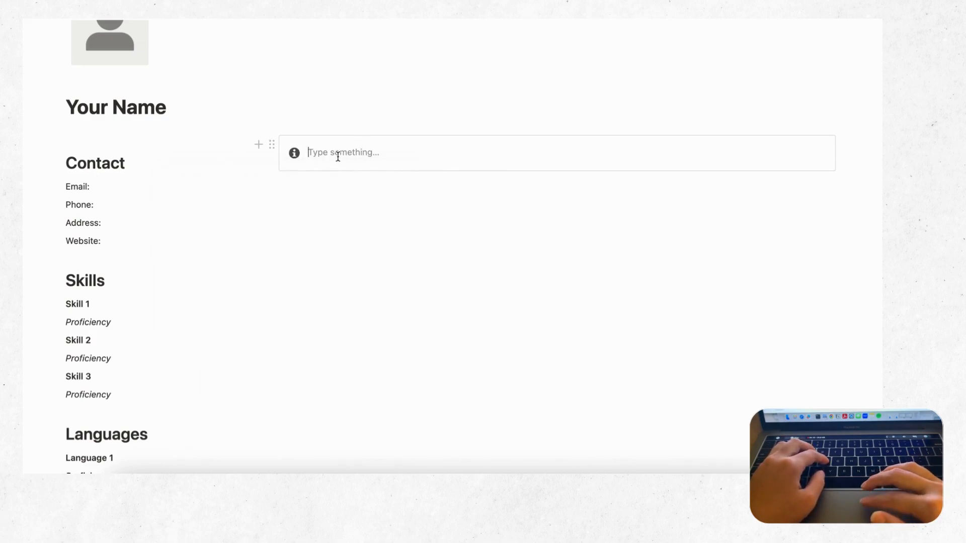
Step: Title the callout 'Profile' in bold
text(Profile)
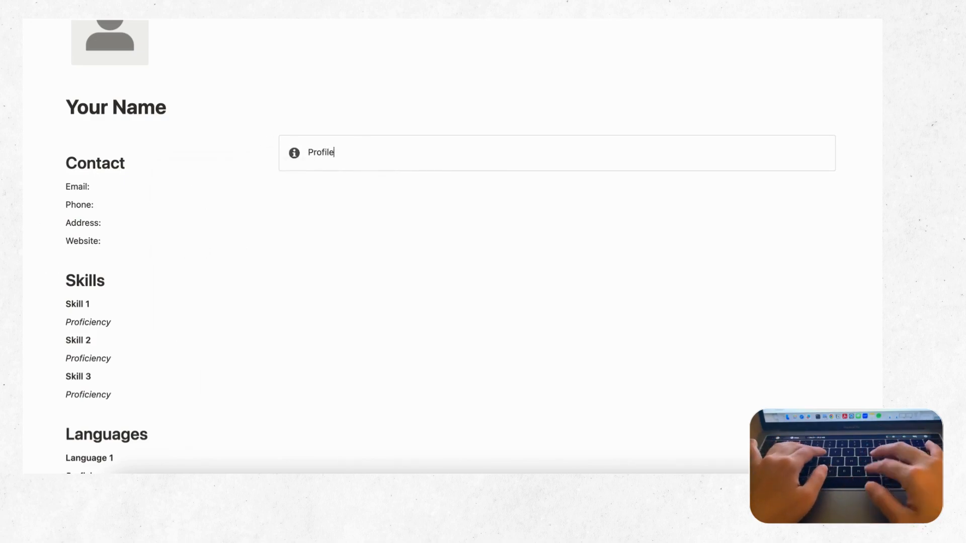
double_click(331, 153)
click(437, 128)
click(353, 152)
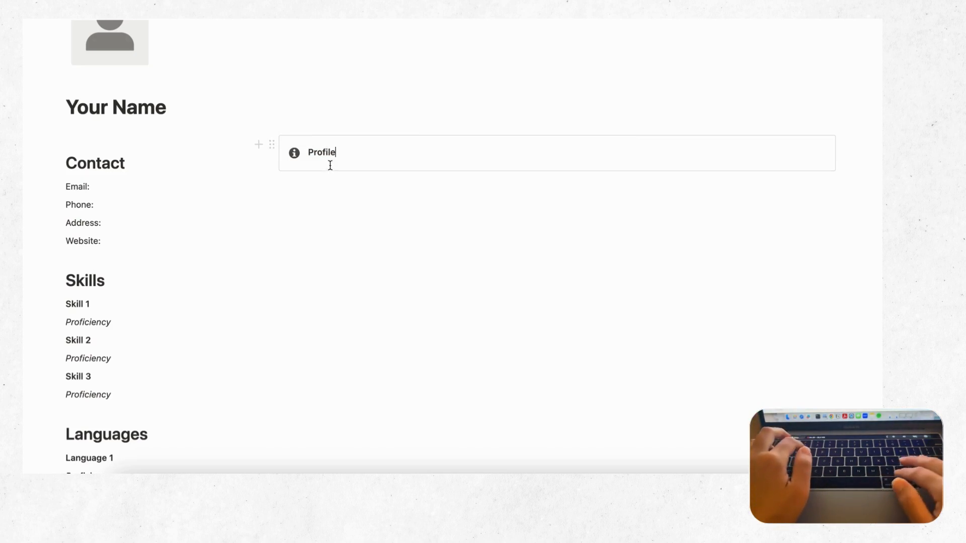
Step: Paste a non-italic lorem ipsum paragraph into the callout and add an empty block below
key(Return)
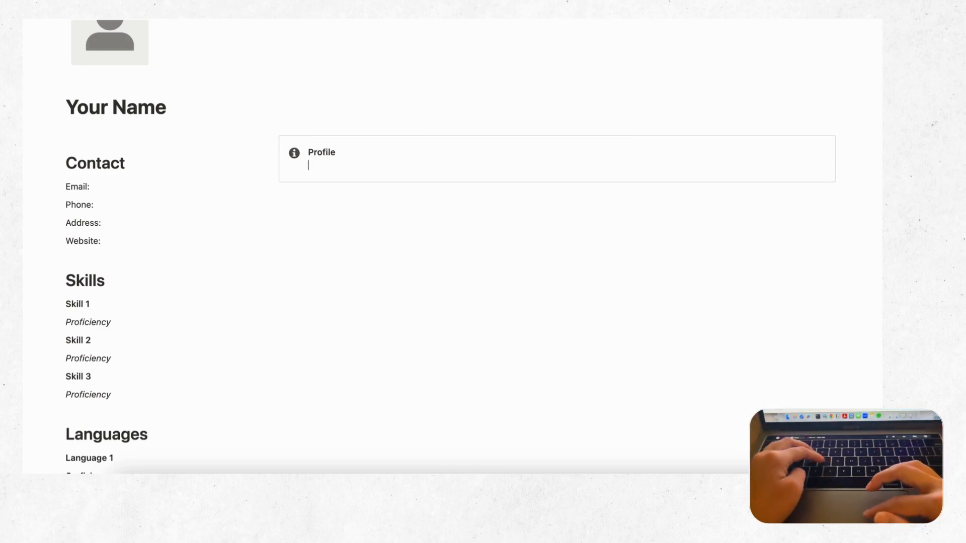
click(310, 98)
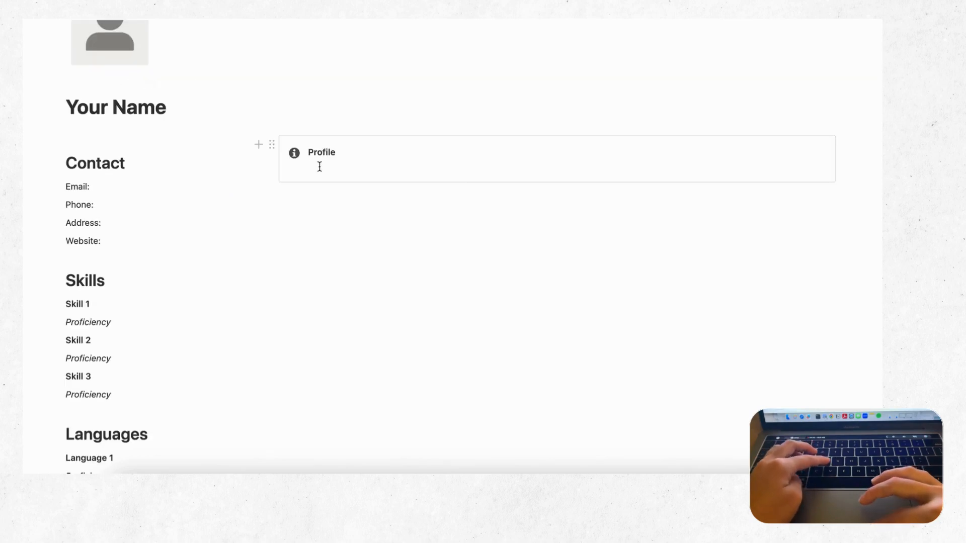
text(Lorem ipsum dolor sit amet. Sed voluptates harum quo dolore consequuntur ut nobis voluptatem sit galisum doloremque. Ab earum animi et ipsum nostrum est soluta quae eos voluptatum nihil ab aliquam nisi. Non temporibus debitis in nulla maxime ut omnis aperiam sit voluptatem autem! Vel facere quibusdam ut accusamus doloremque qui dolor internos nam obcaecati debitis et obcaecati consequatur.)
drag(435, 206, 306, 166)
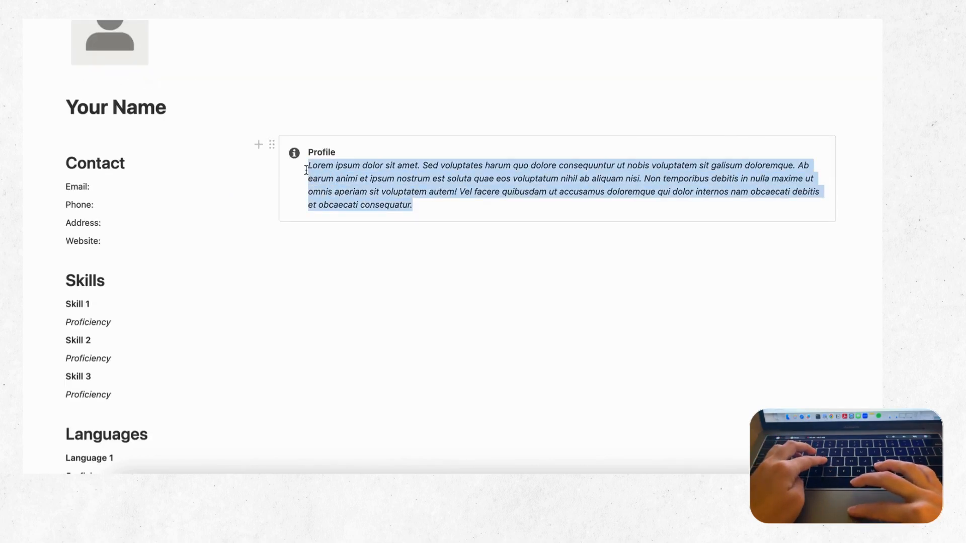
click(452, 143)
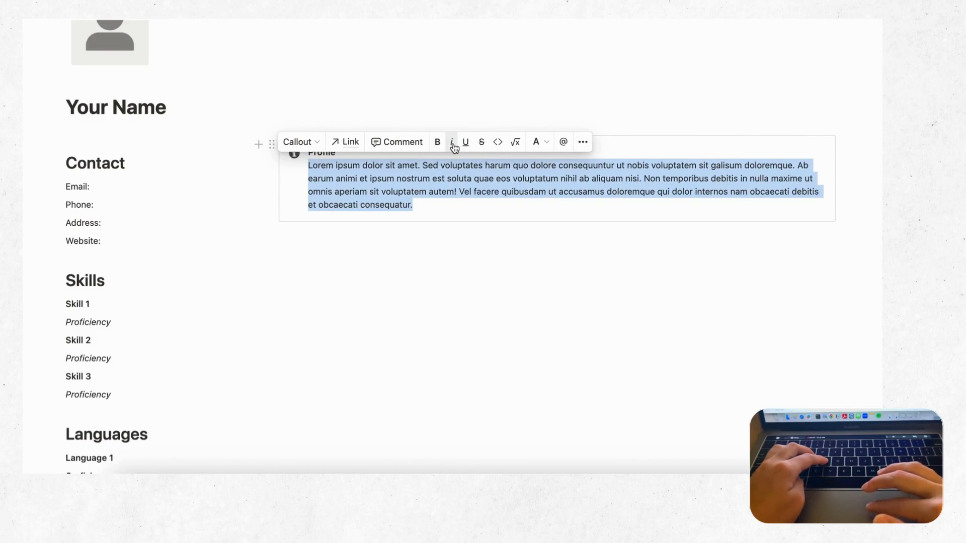
click(417, 204)
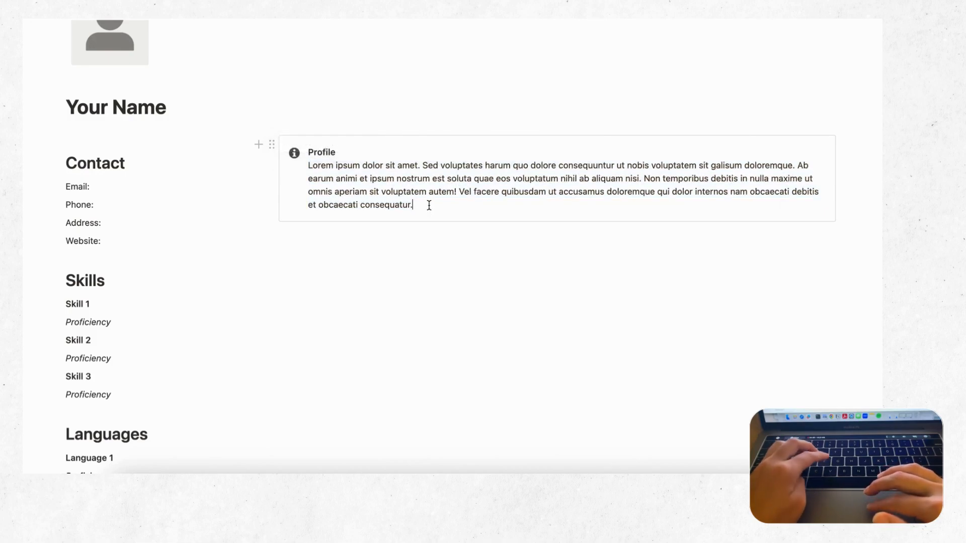
click(332, 240)
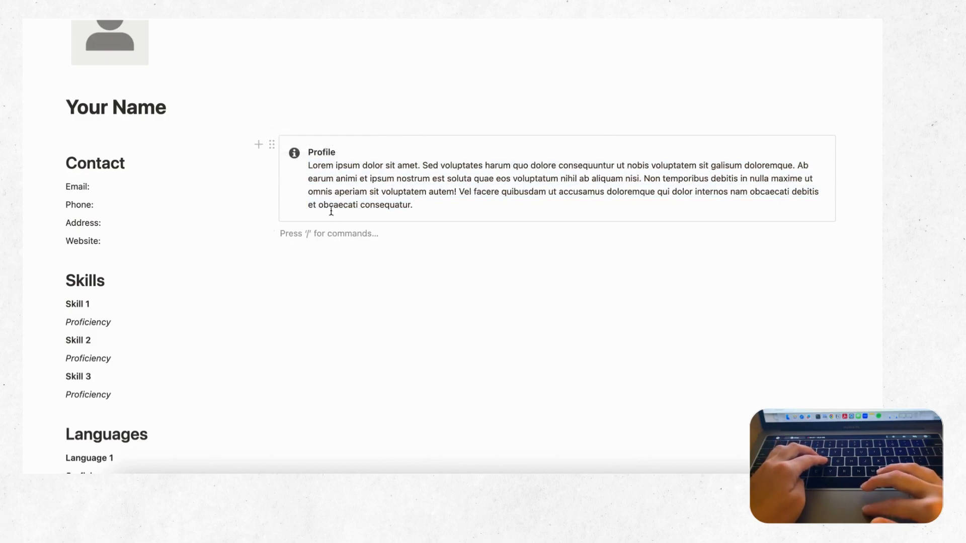
scroll(315, 238, down, 1)
scroll(315, 237, down, 1)
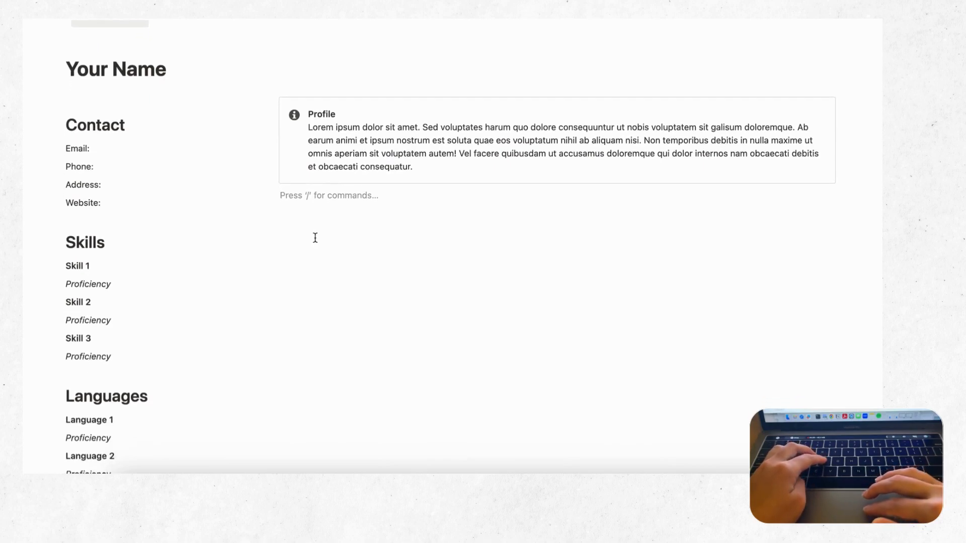
Step: Add a 'Work Experience' Heading 1 below the Profile callout, with a new line beneath it
text(Work Exp)
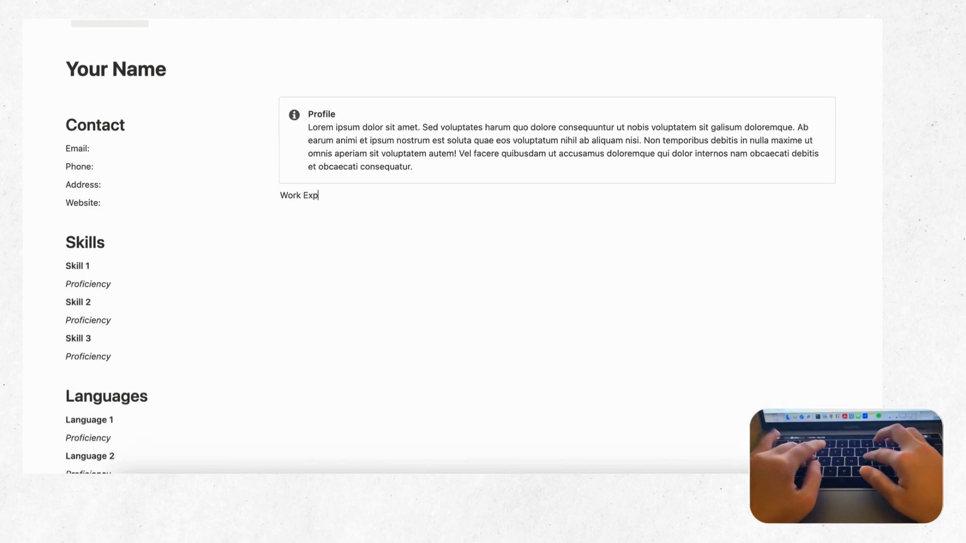
text(erience)
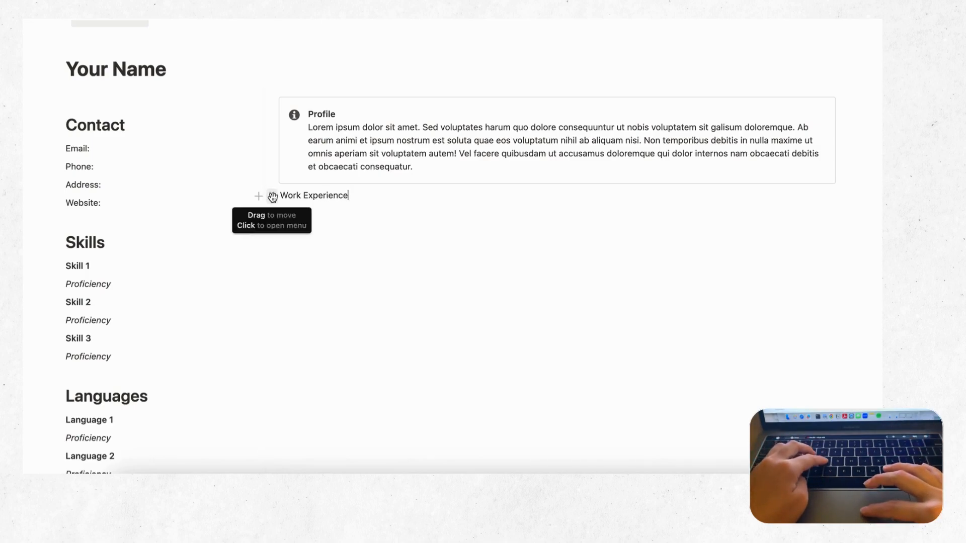
click(273, 196)
mouse_move(247, 154)
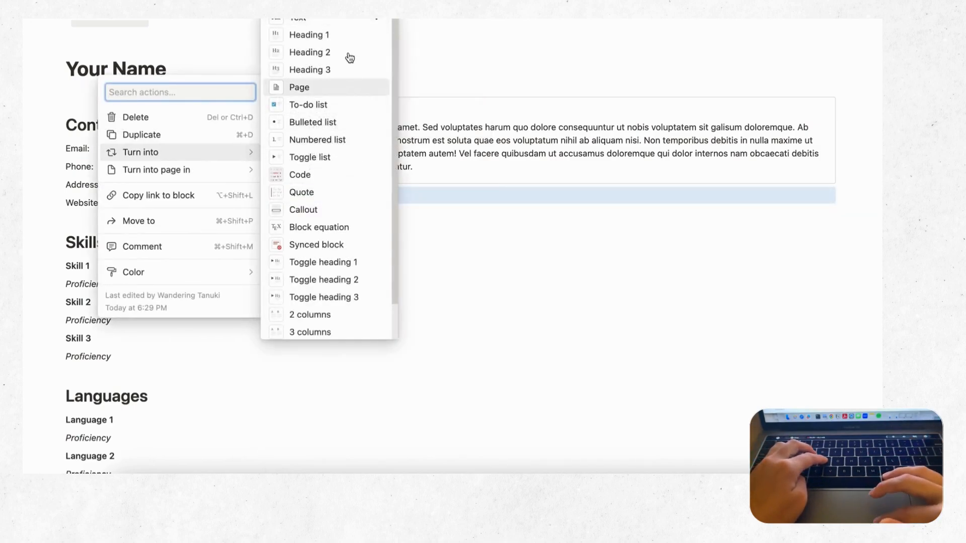
click(345, 35)
click(423, 217)
key(Return)
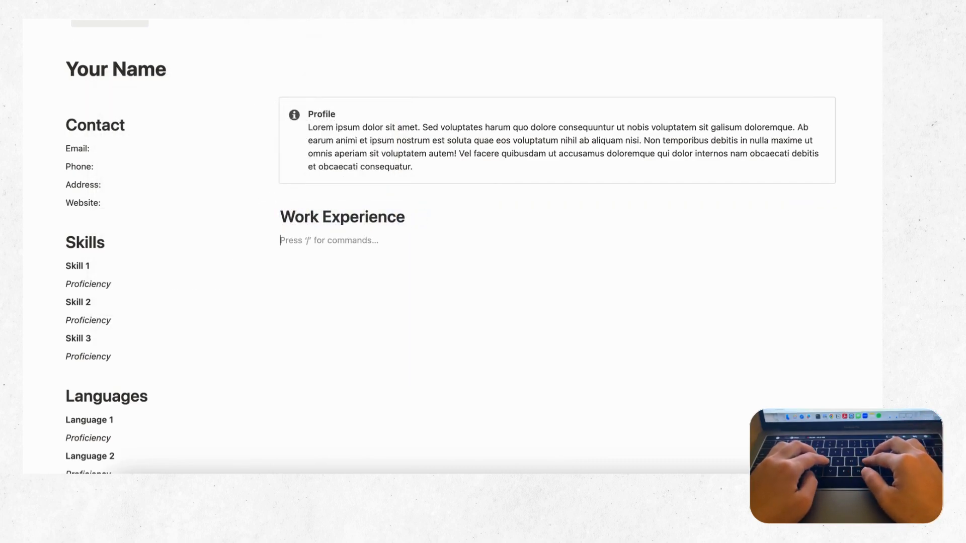
Step: Type a Position line and a 'Company, Location (Dates)' line, making Position a Heading 3
text(Position)
key(Return)
text(Comp)
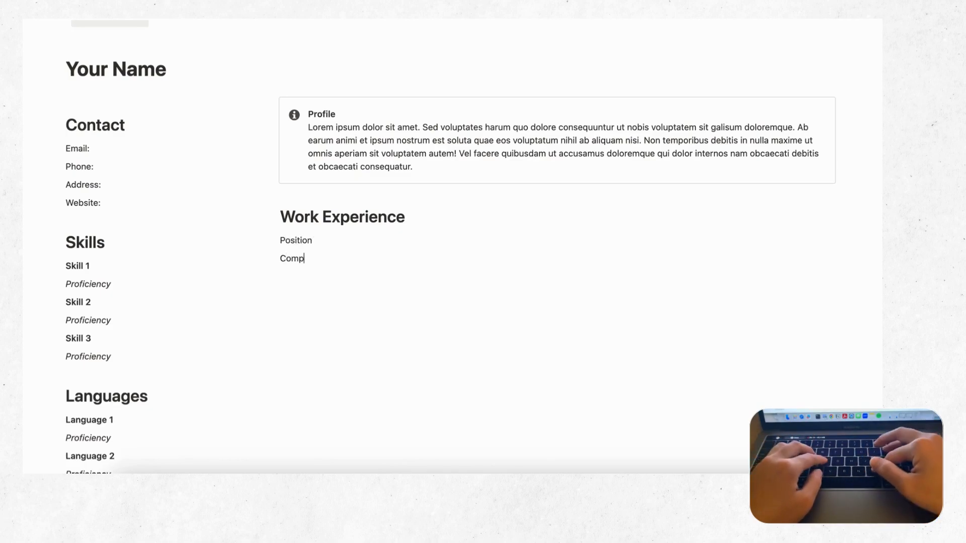
text(any, Location (Dates)
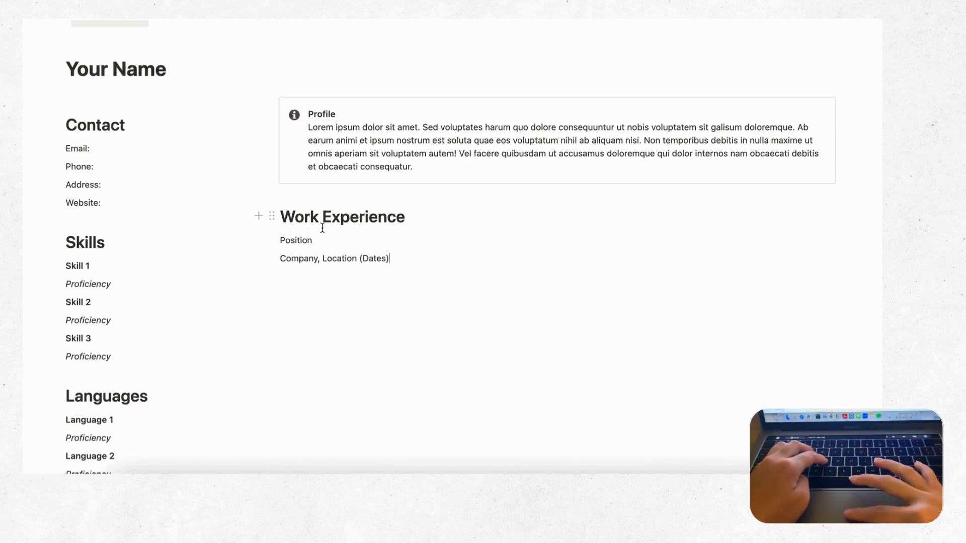
double_click(293, 240)
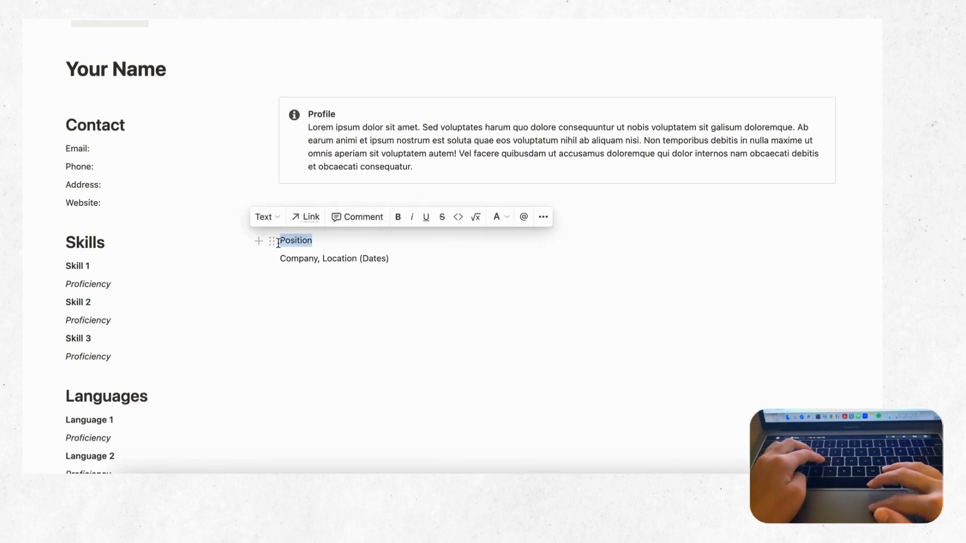
click(272, 241)
mouse_move(243, 199)
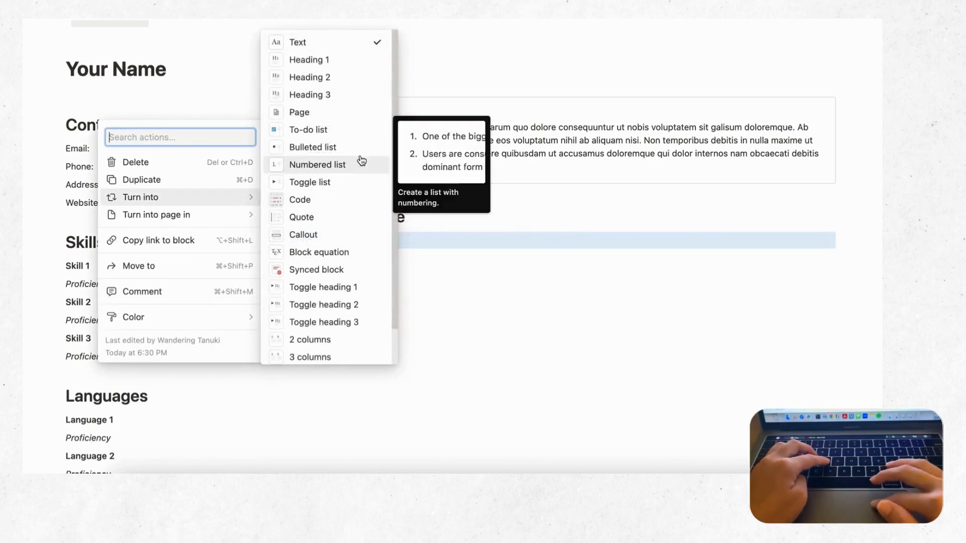
click(370, 96)
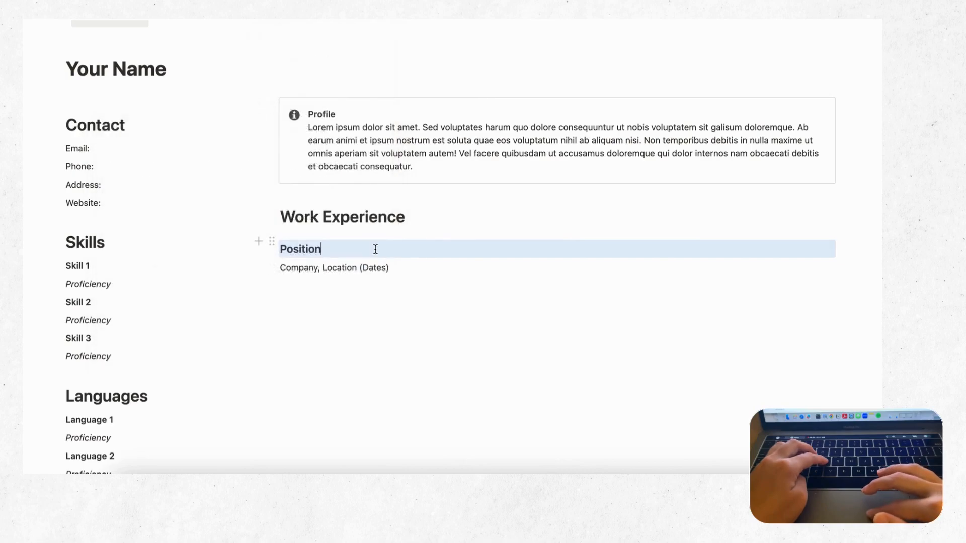
click(398, 268)
Step: Italicize the 'Company, Location (Dates)' line
drag(394, 265, 283, 271)
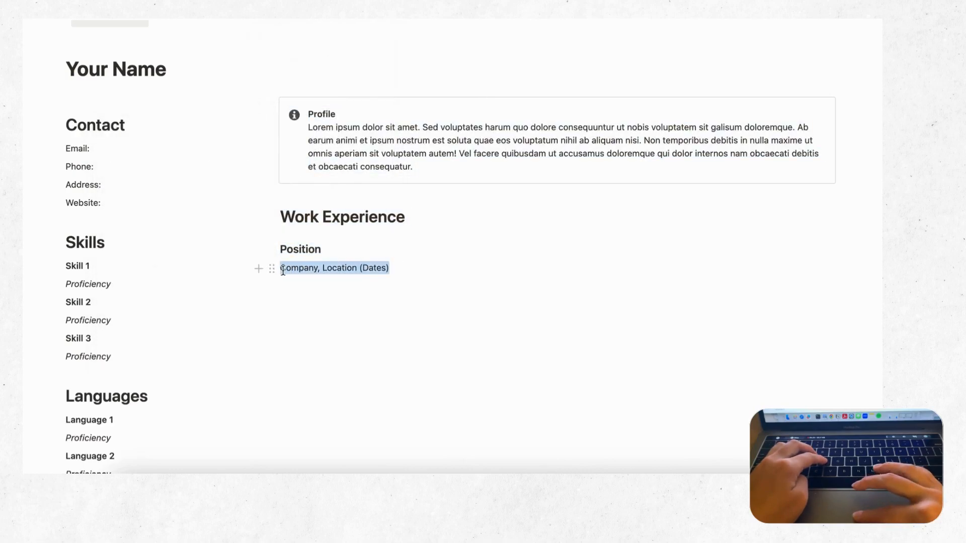
click(412, 244)
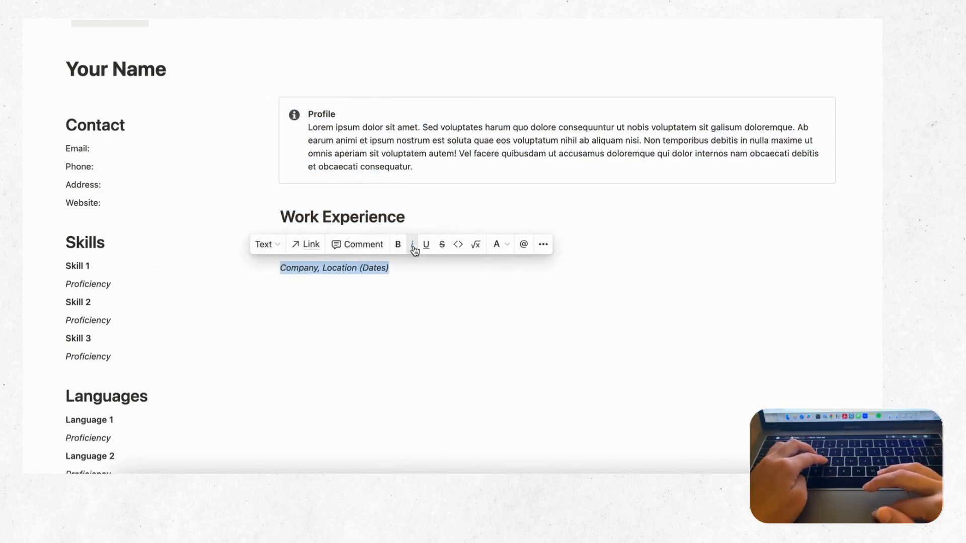
click(408, 268)
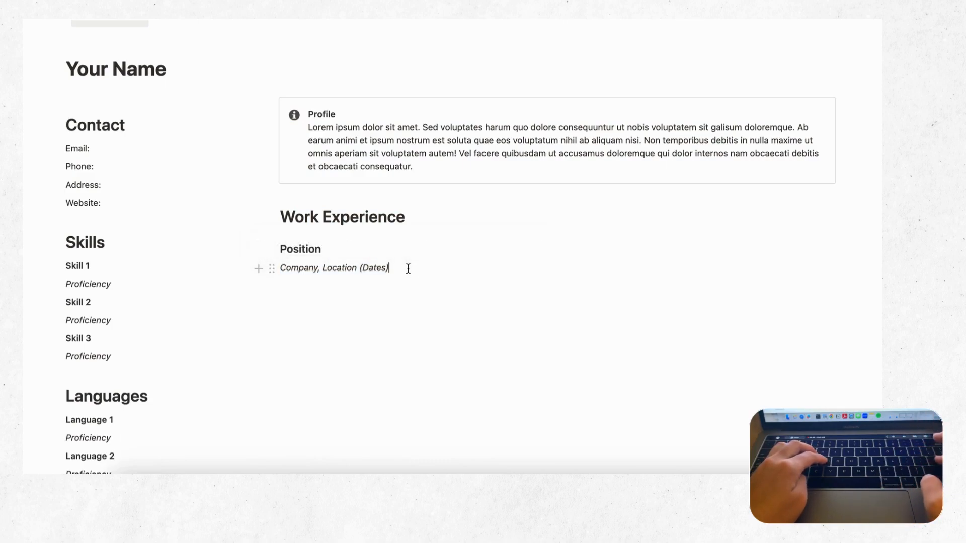
Step: Start a bulleted list under the company line and select the Profile placeholder sentence
key(Return)
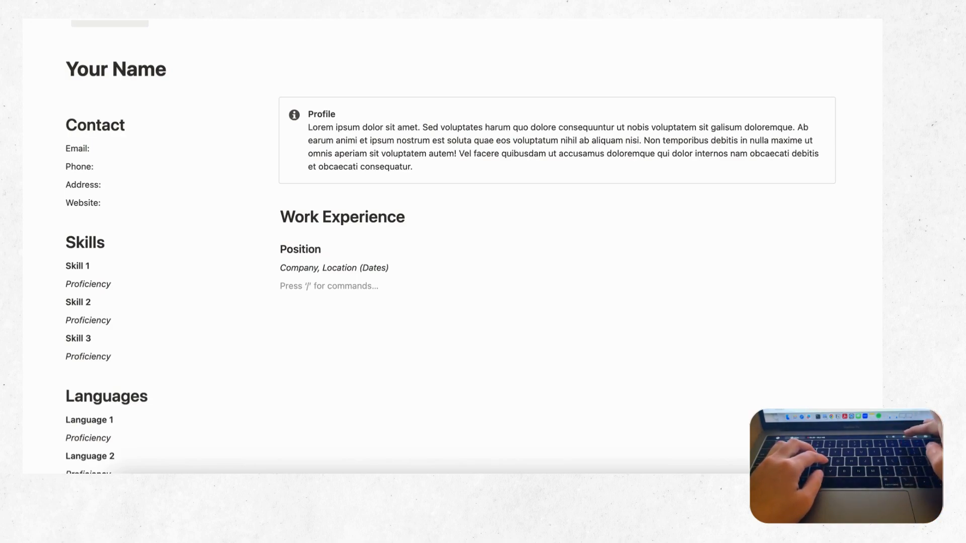
text(-)
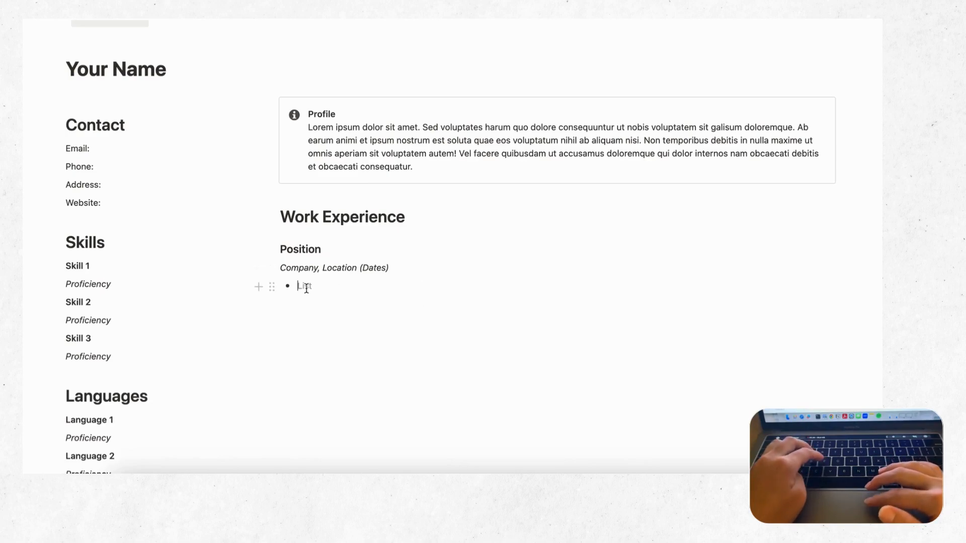
drag(415, 166, 647, 138)
key(super+c)
Step: Paste the placeholder sentence into three consecutive bullet points
click(327, 287)
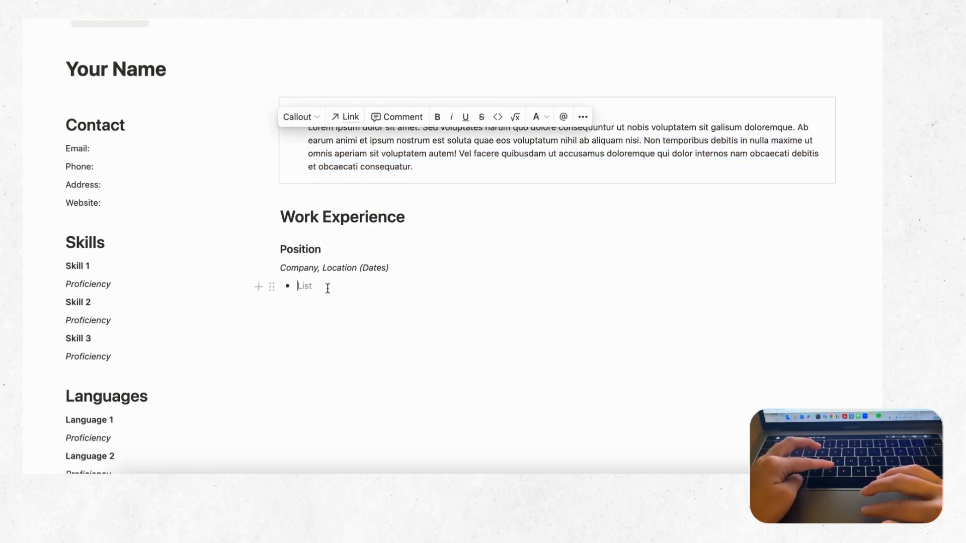
key(super+v)
key(Return)
key(super+v)
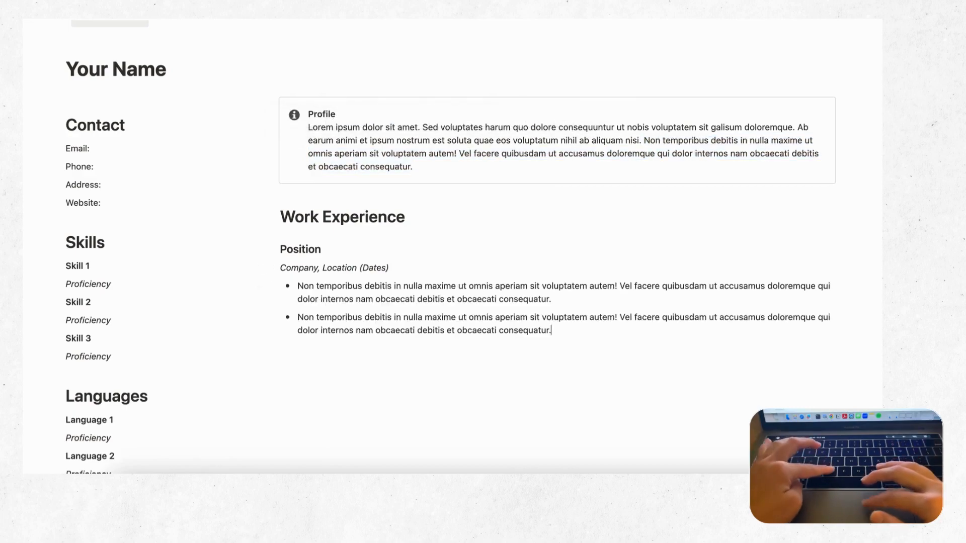
key(Return)
key(super+v)
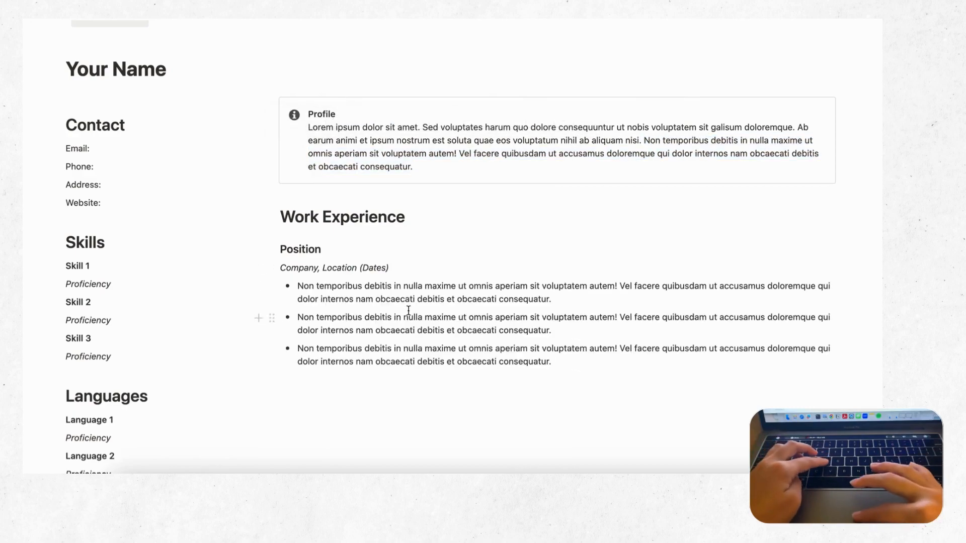
scroll(408, 309, down, 2)
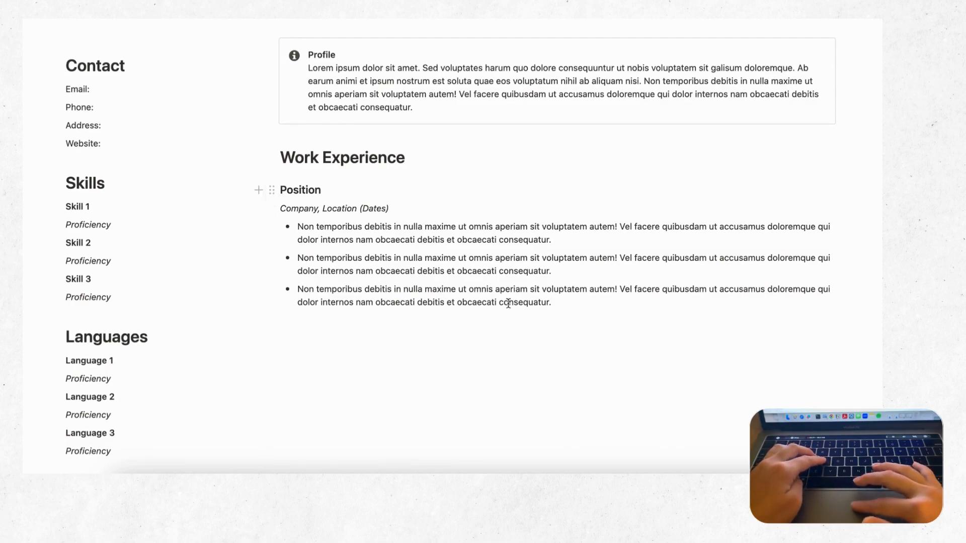
Step: Paste a copy of the Position entry, company line and three bullets, below the first
key(shift+Up)
key(shift+Up)
key(shift+Up)
key(shift+Up)
key(shift+Up)
key(shift+Up)
key(shift+Up)
key(shift+Up)
key(super+c)
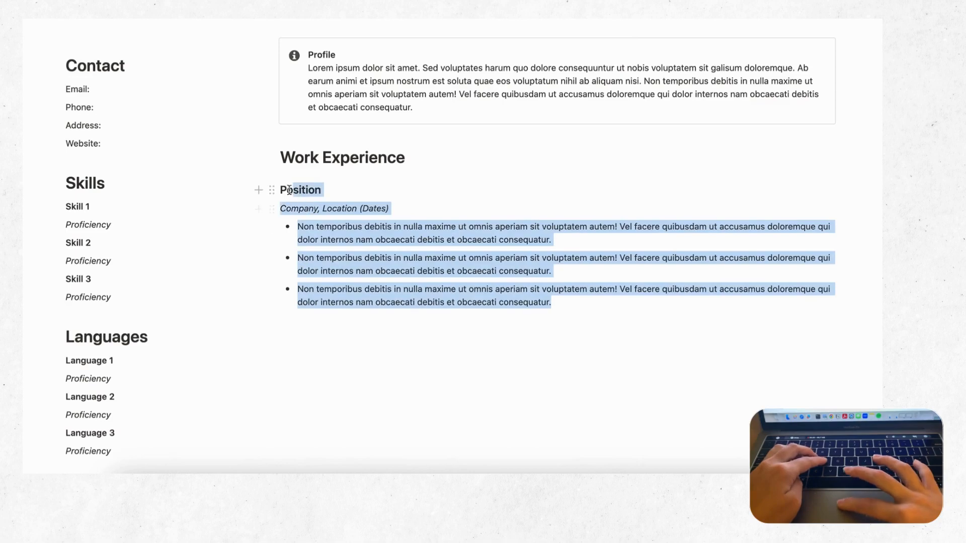
click(572, 303)
key(Return)
key(Return)
key(super+v)
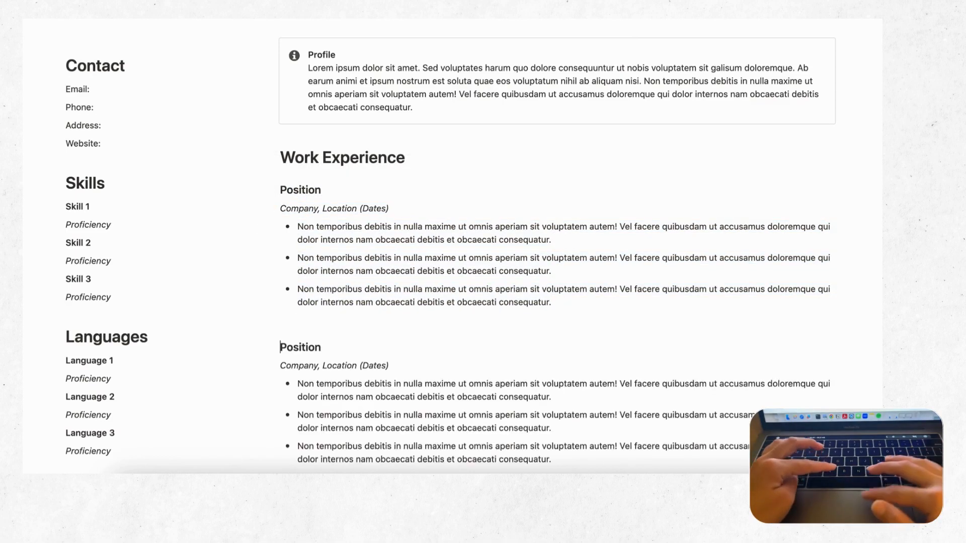
scroll(596, 329, down, 1)
scroll(596, 329, down, 1)
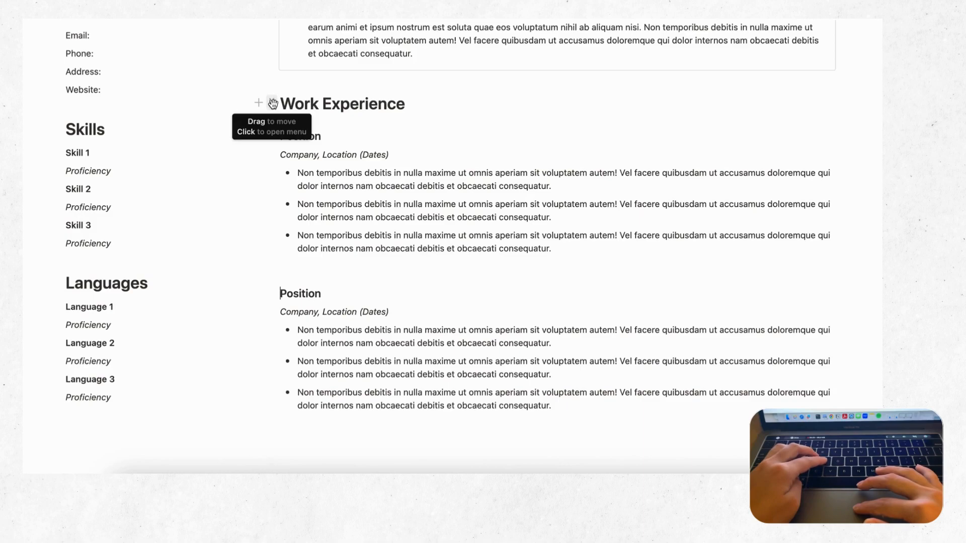
scroll(327, 221, down, 3)
scroll(576, 313, up, 2)
scroll(575, 313, down, 2)
Step: Add 'Education' below the entries and turn it into a Heading 1
click(575, 313)
key(Return)
key(Return)
key(Return)
text(Education)
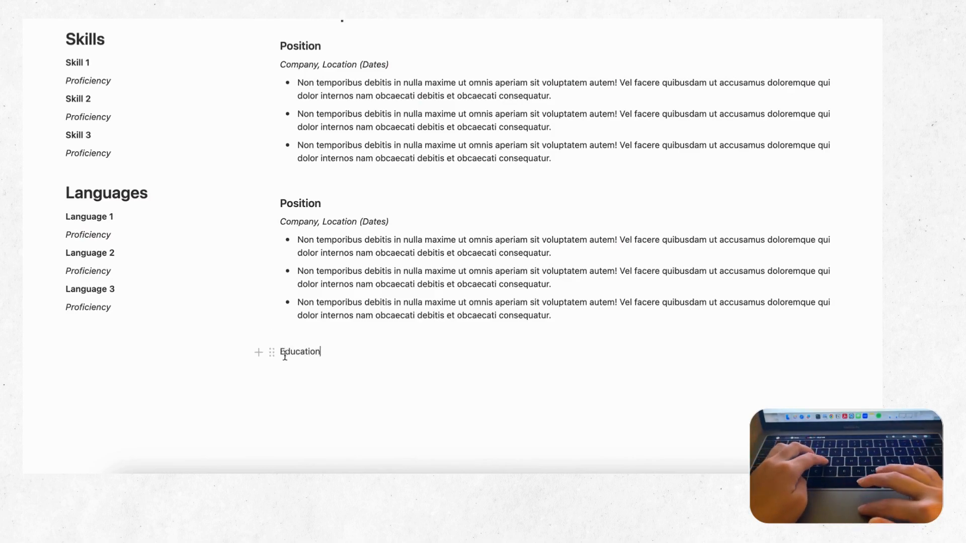
click(271, 351)
mouse_move(215, 304)
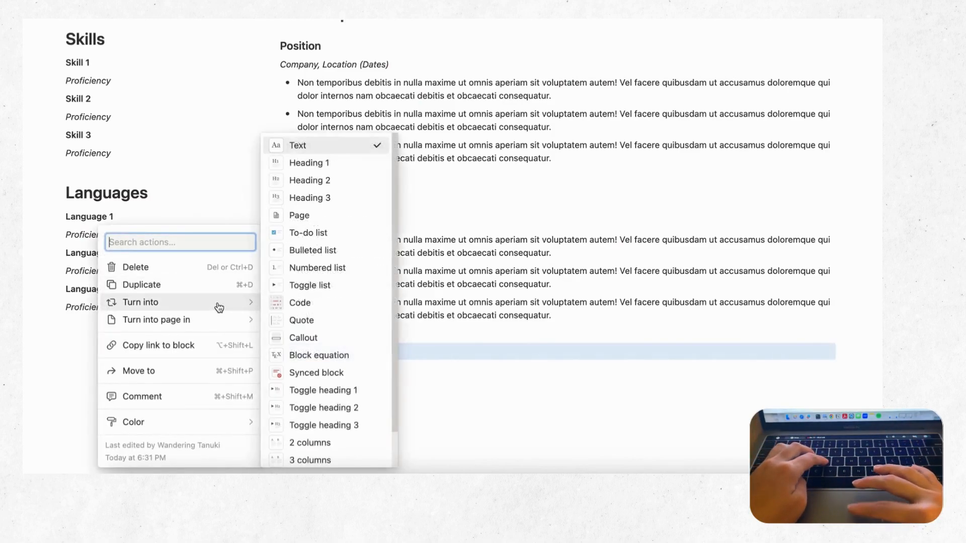
click(343, 168)
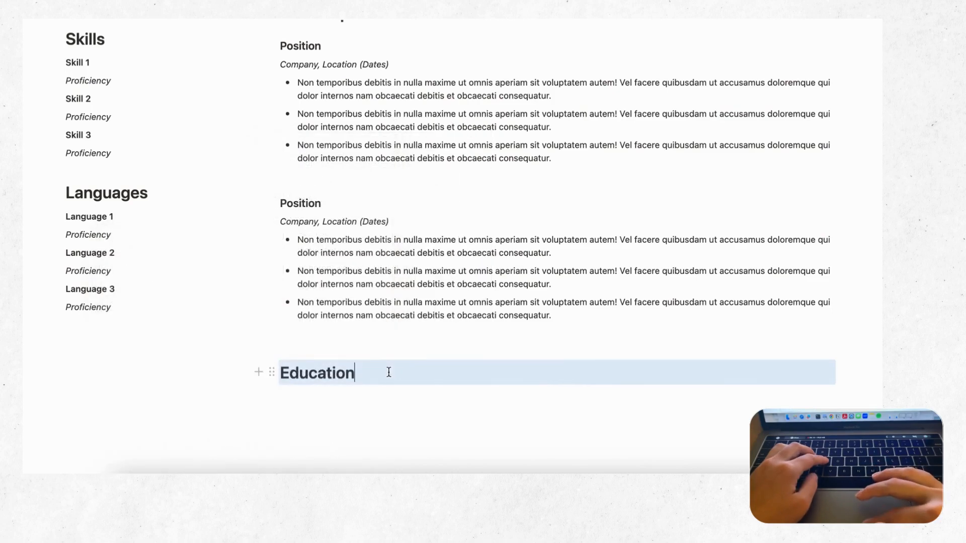
click(313, 337)
Step: Delete the blank line between the two Position entries
scroll(371, 354, up, 5)
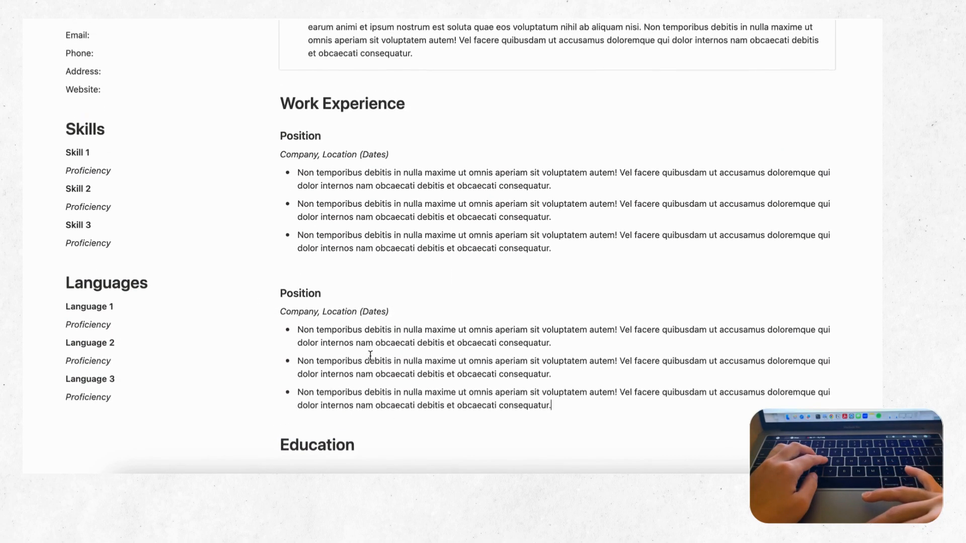
click(308, 277)
key(BackSpace)
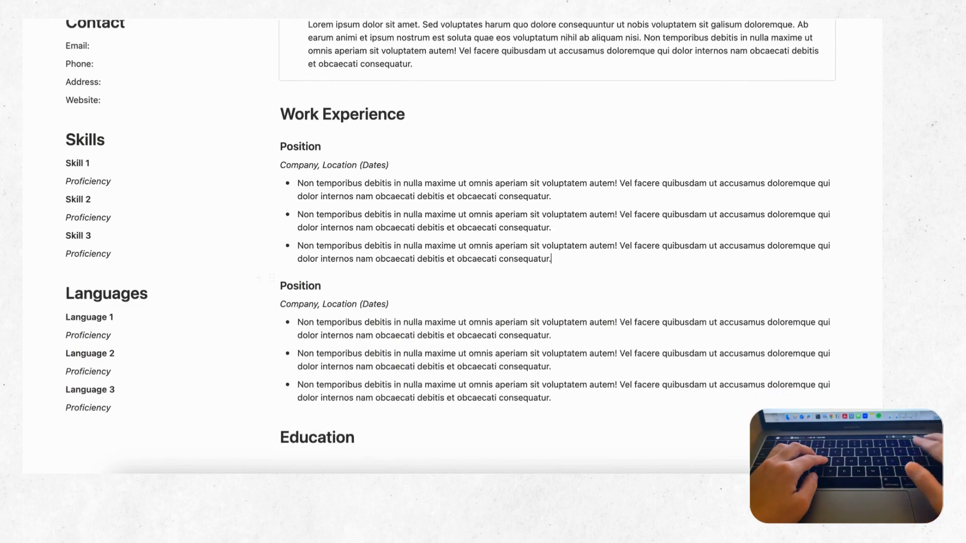
scroll(352, 352, down, 4)
click(373, 342)
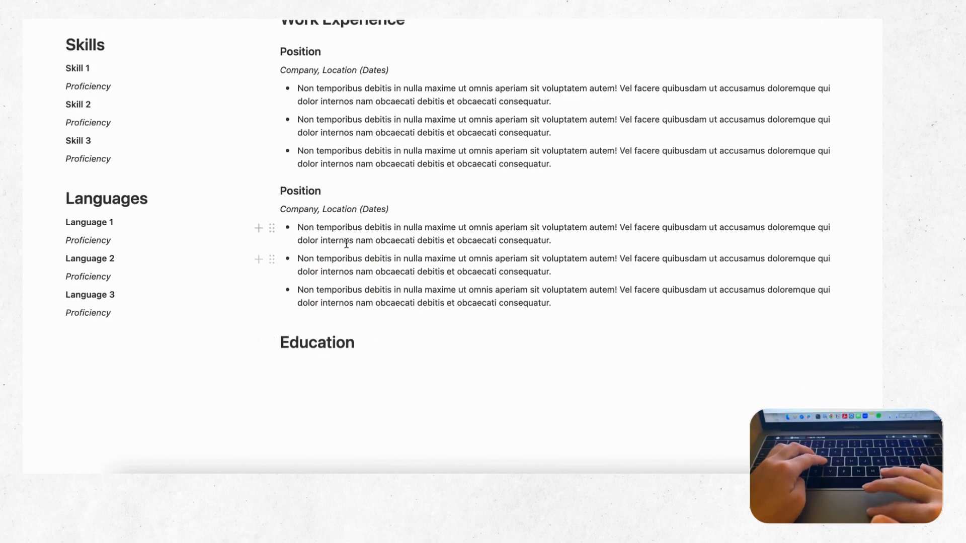
scroll(345, 244, up, 3)
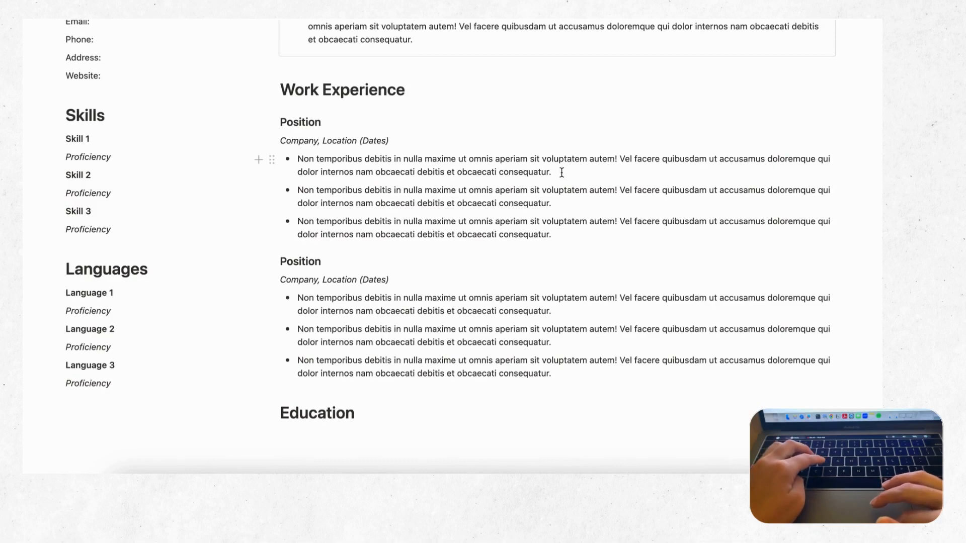
Step: Copy the Position heading, company line and first bullet below the Education heading
drag(561, 173, 280, 122)
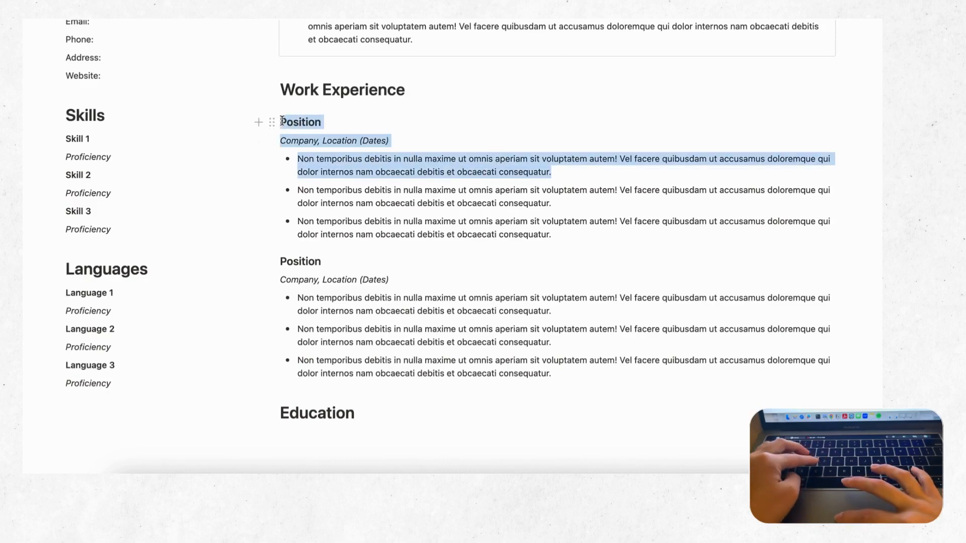
key(super+c)
scroll(364, 188, down, 3)
click(332, 327)
key(super+v)
scroll(334, 335, down, 1)
Step: Rename the pasted Position to 'Degree/Certification' and Company to 'School/Organization'
drag(322, 317, 281, 316)
text(De)
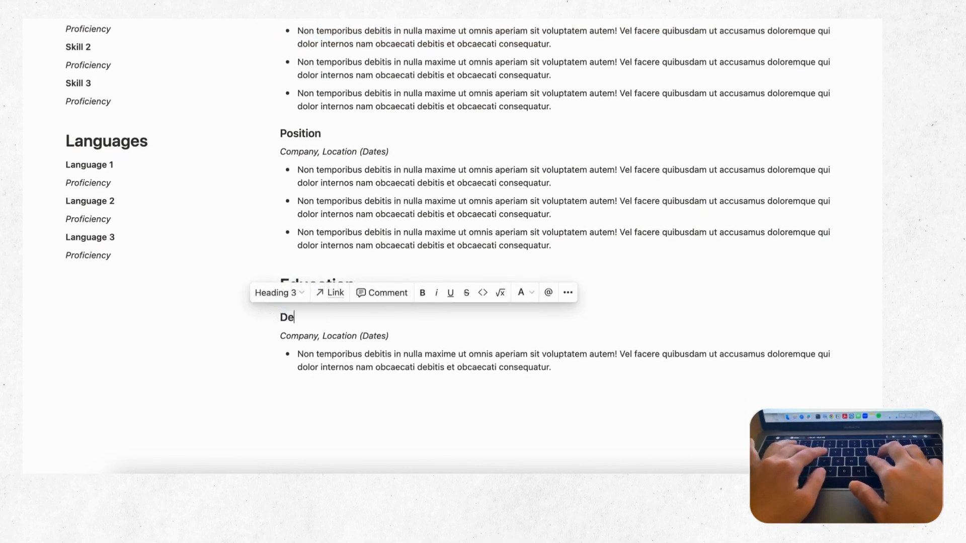
text(gree/Certification)
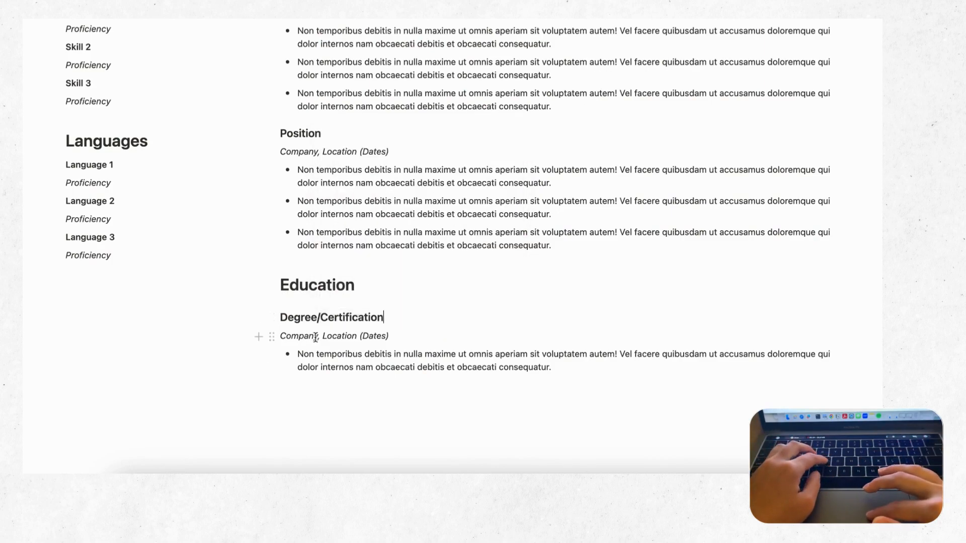
drag(318, 336, 279, 337)
text(School)
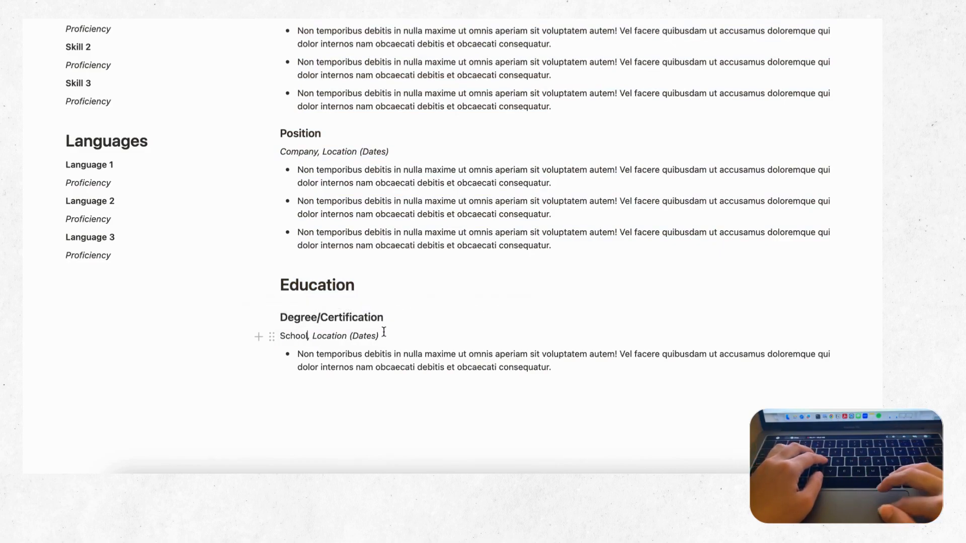
text(/Or)
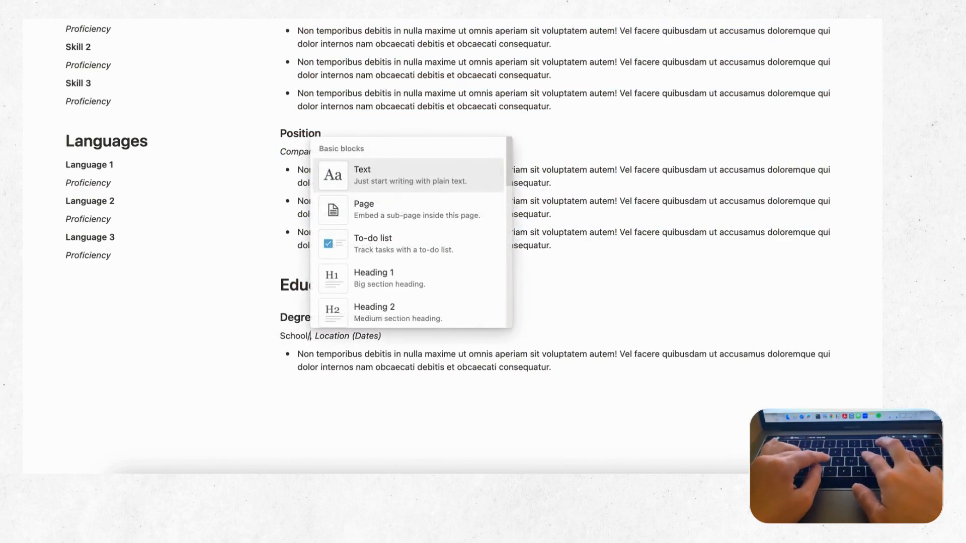
text(ganization)
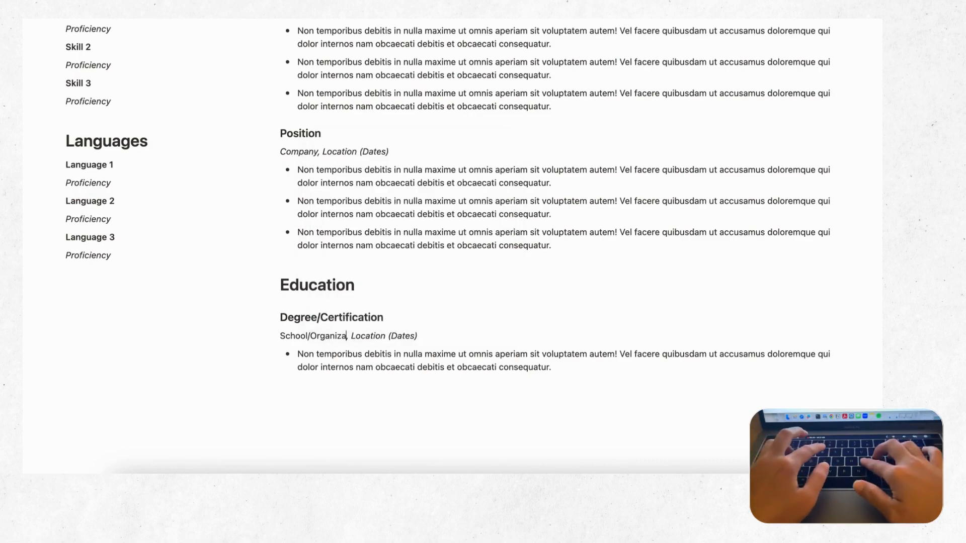
Step: Italicise 'School/Organization, Location (Dates)' and convert the placeholder bullet to a plain paragraph
drag(456, 333, 283, 337)
click(412, 313)
click(308, 371)
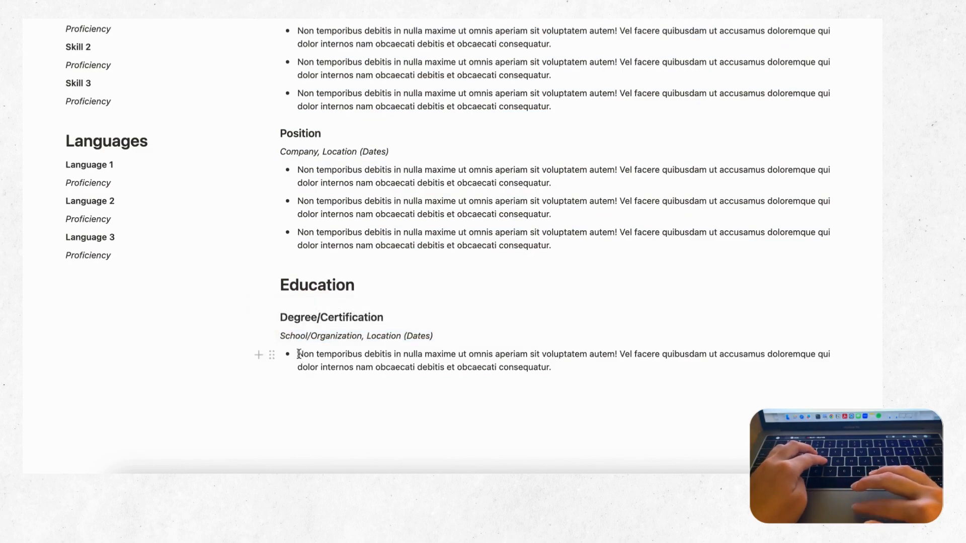
key(BackSpace)
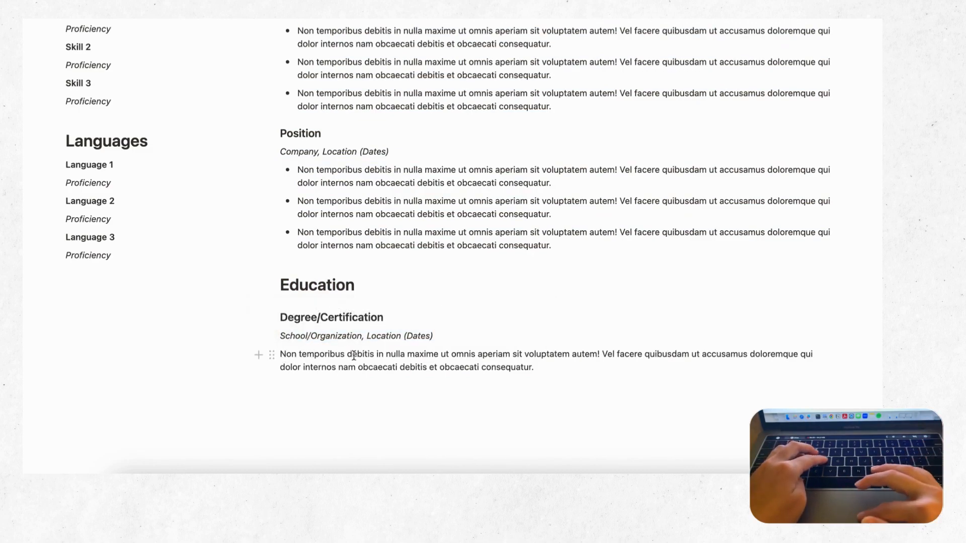
scroll(426, 360, down, 2)
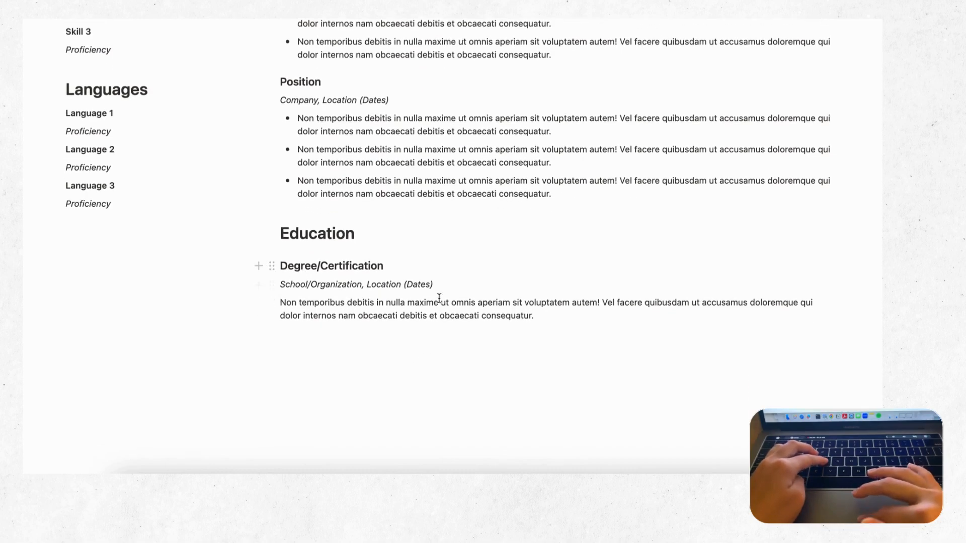
drag(538, 318, 280, 266)
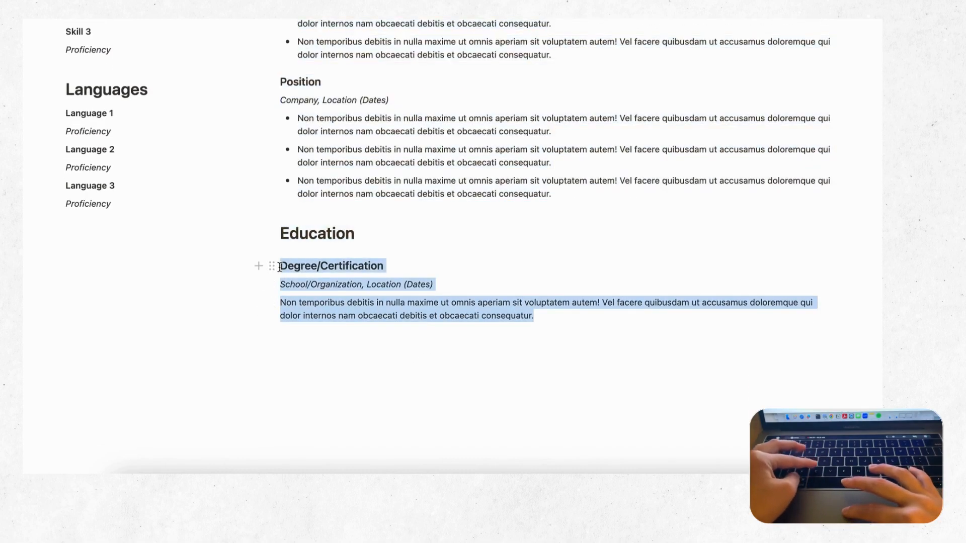
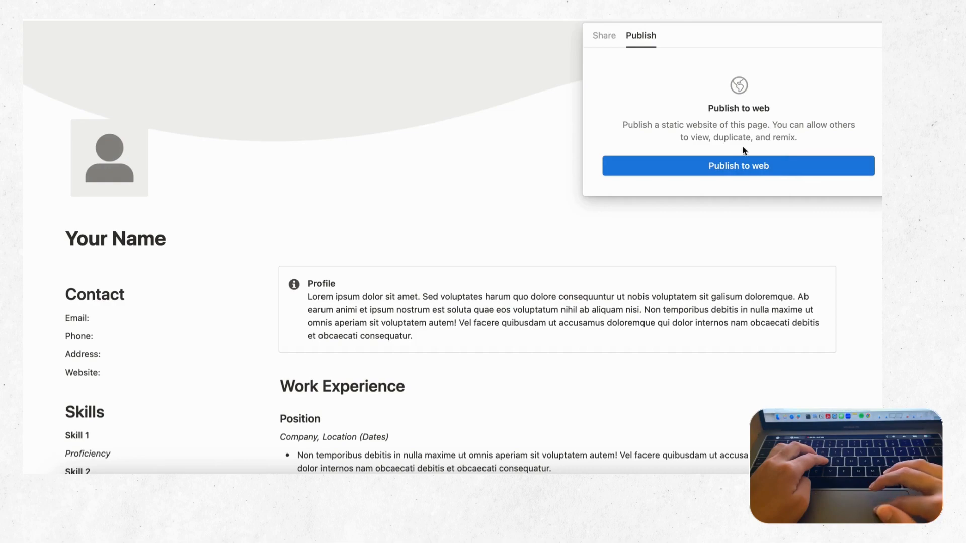
Step: Publish the resume page to the web and copy its public web link
click(757, 171)
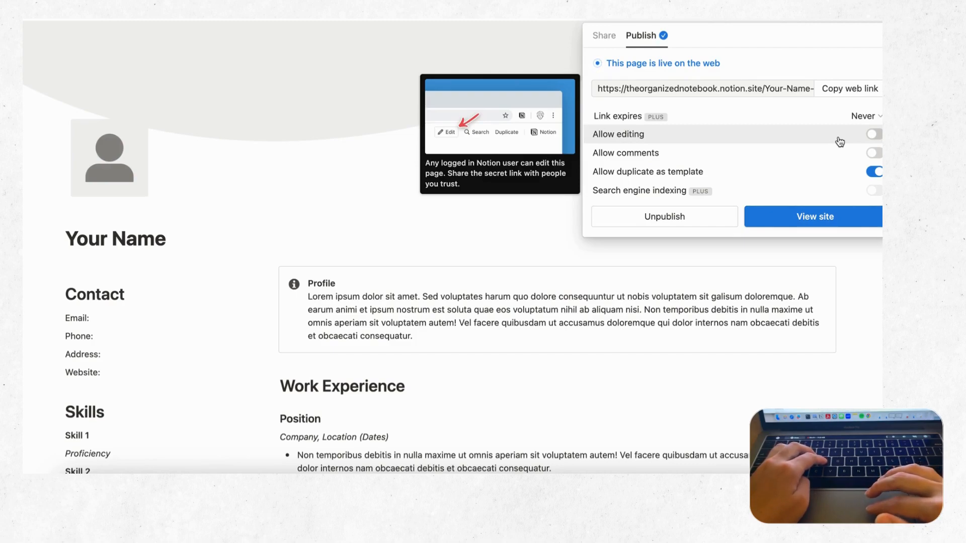
click(858, 93)
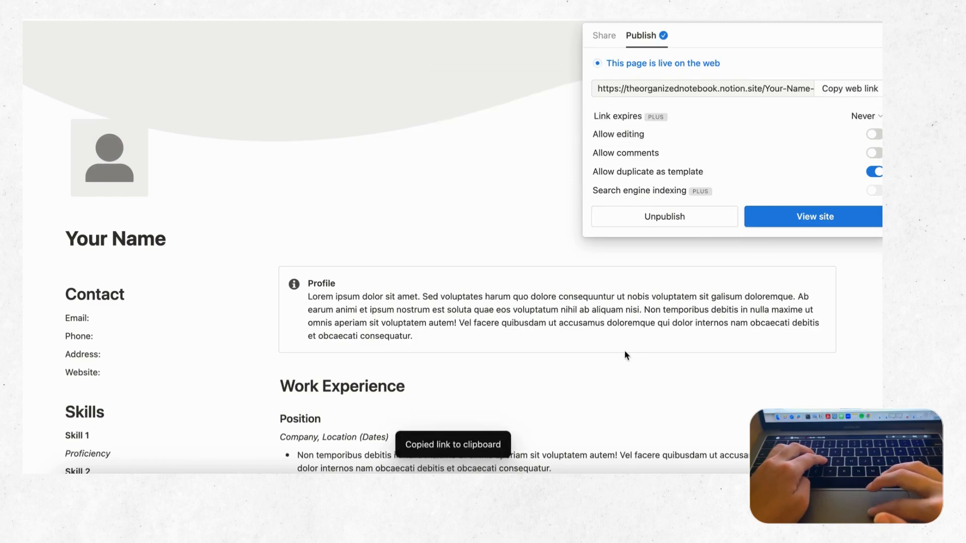
Step: Load the copied public link in a Chrome guest window and scroll through the live resume
click(538, 531)
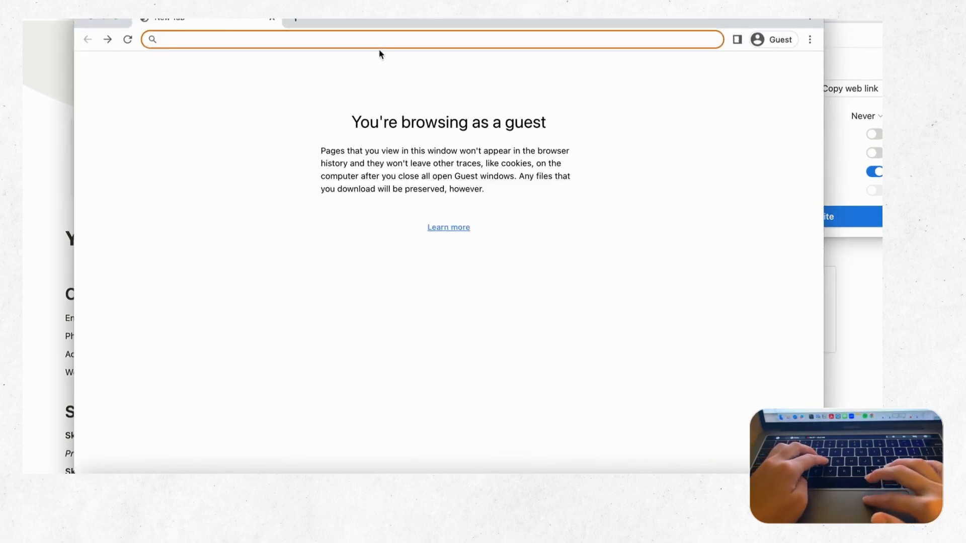
key(super+v)
key(Return)
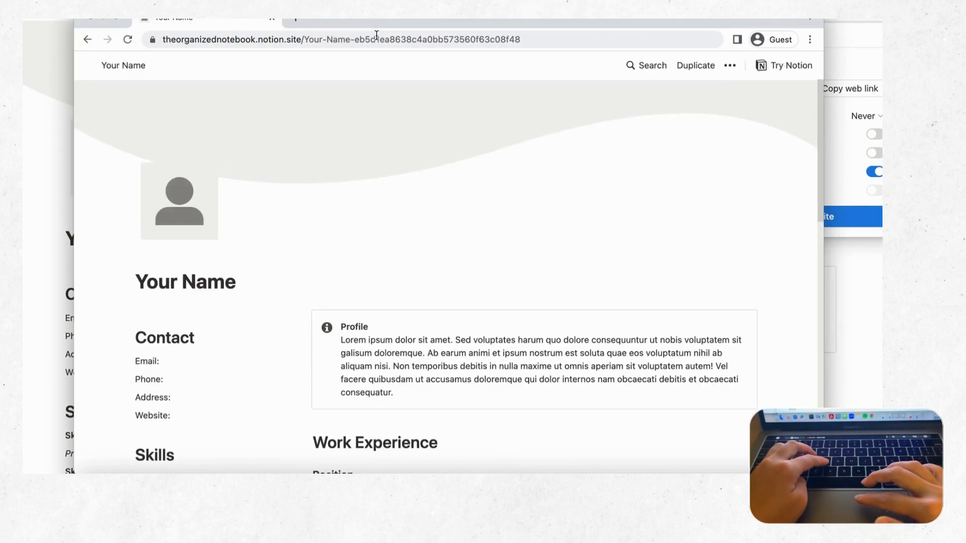
scroll(472, 196, down, 7)
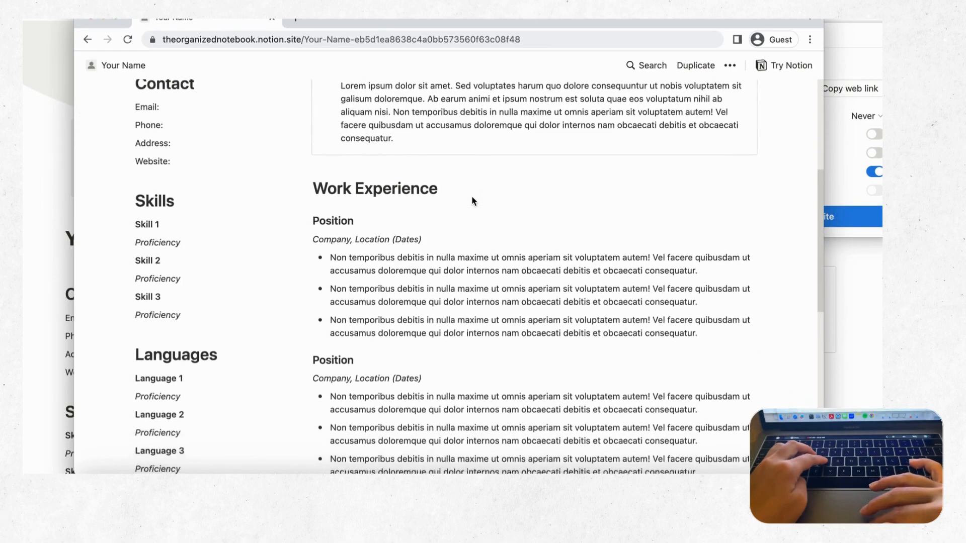
scroll(472, 196, down, 7)
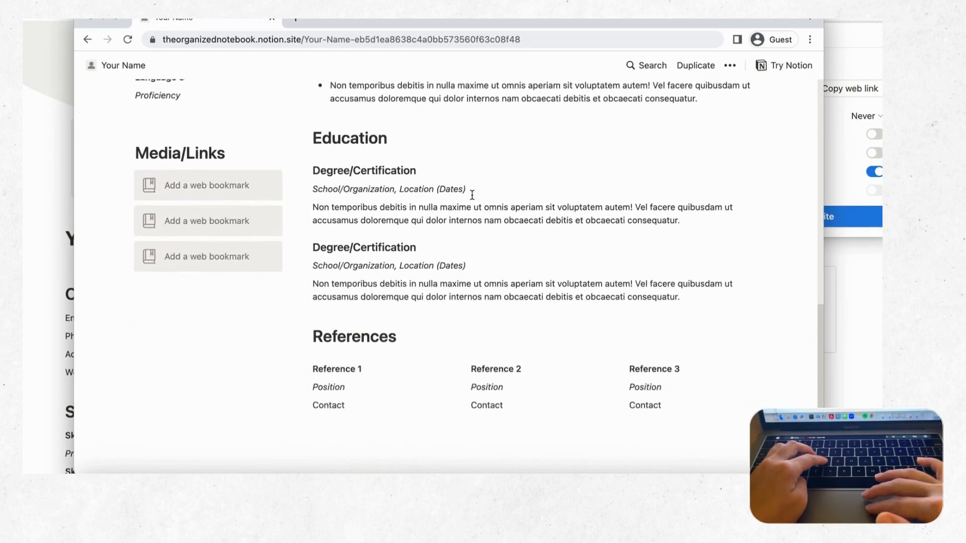
scroll(472, 194, up, 15)
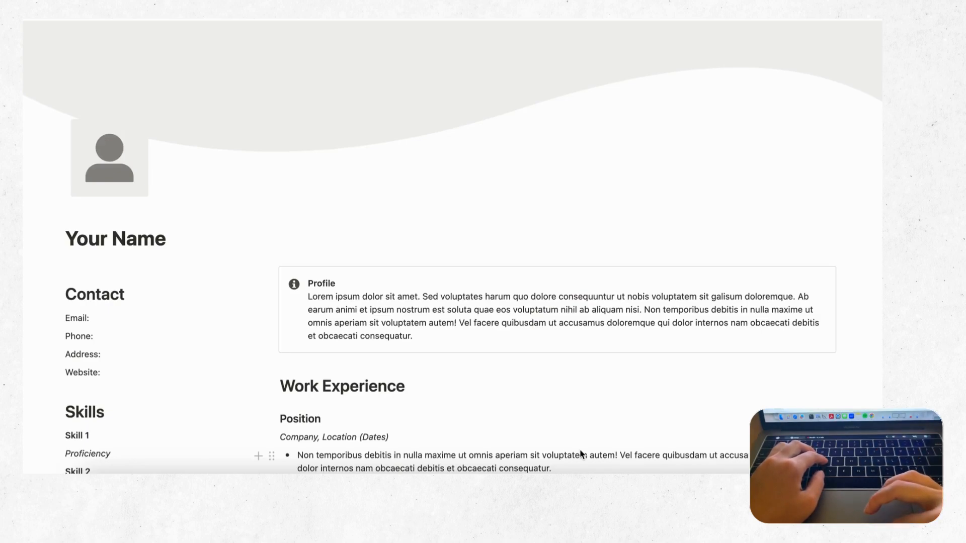
Step: Remove the wavy cover image from the resume page
mouse_move(621, 99)
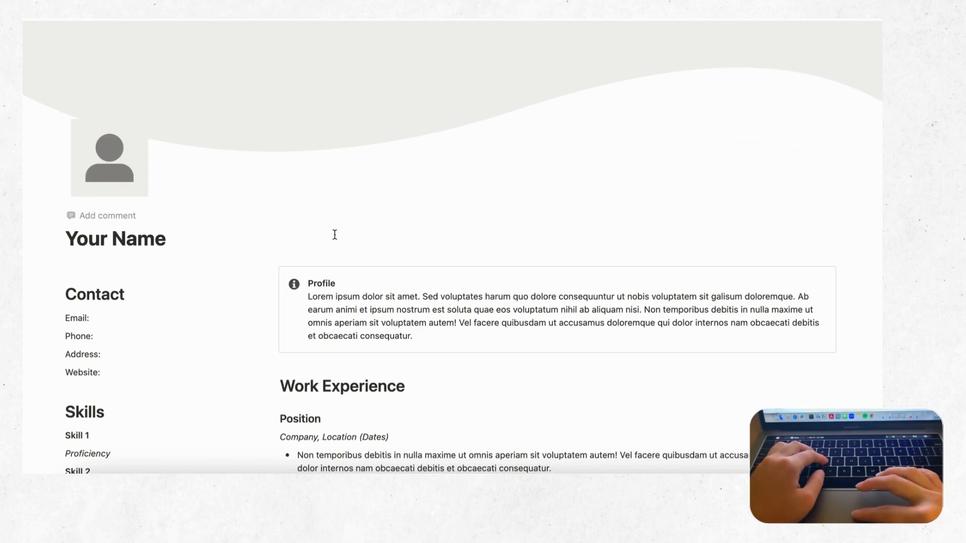
mouse_move(770, 133)
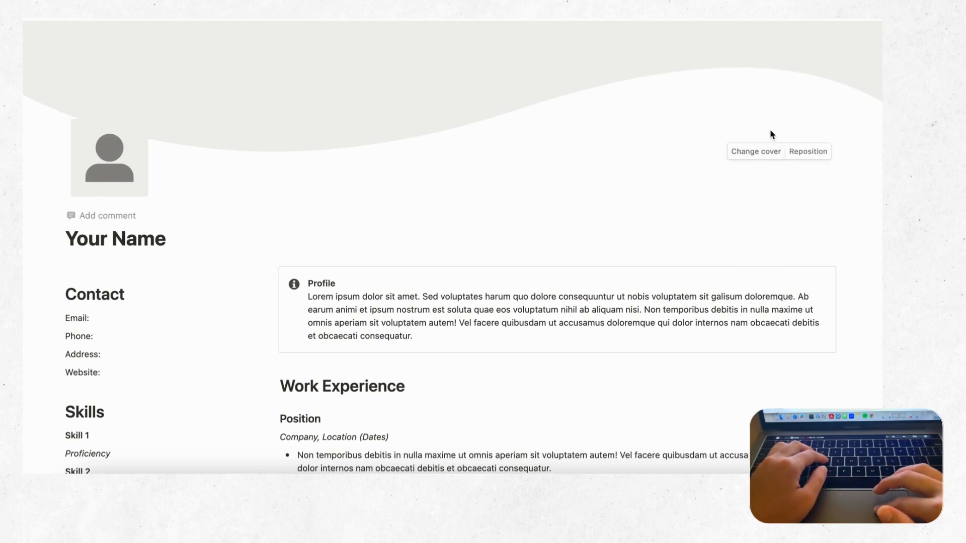
click(755, 153)
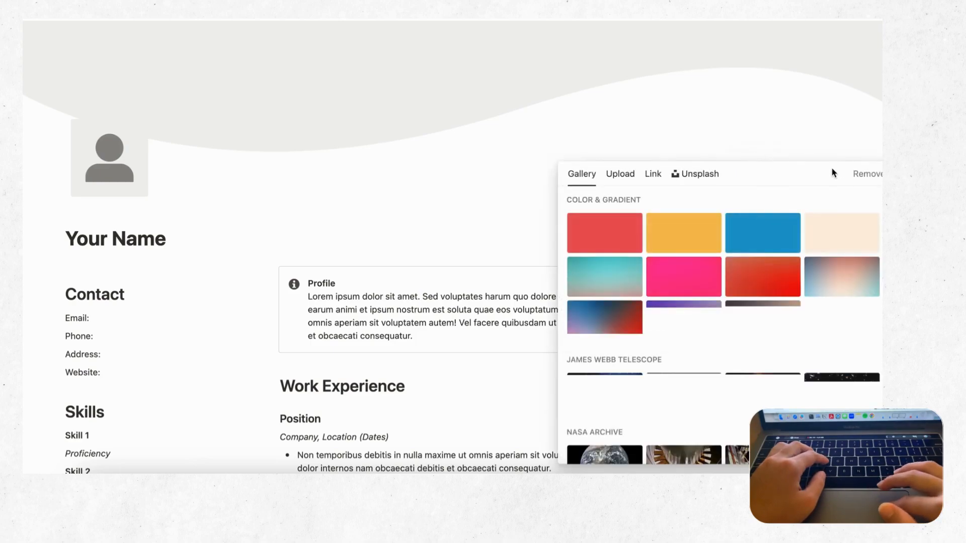
click(871, 174)
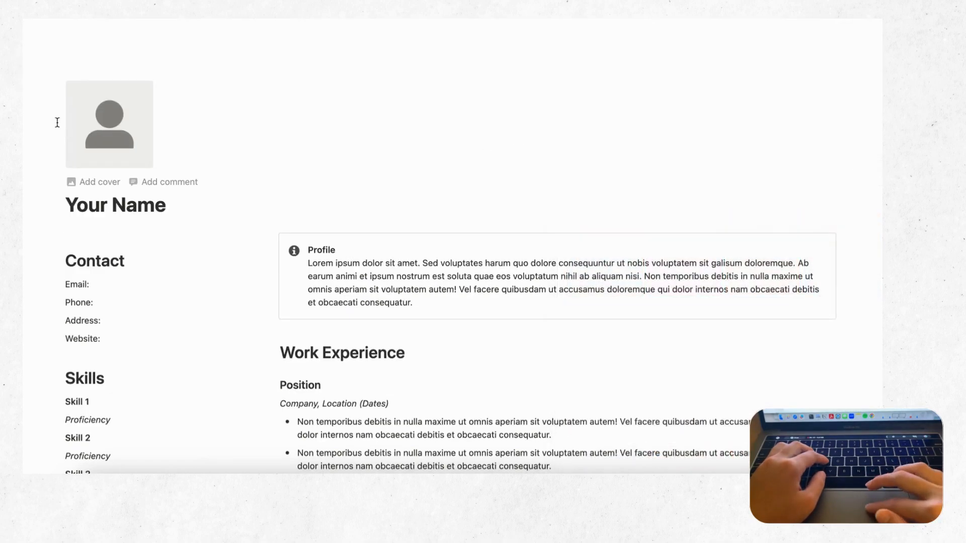
Step: Remove the placeholder profile photo icon from the page
click(131, 135)
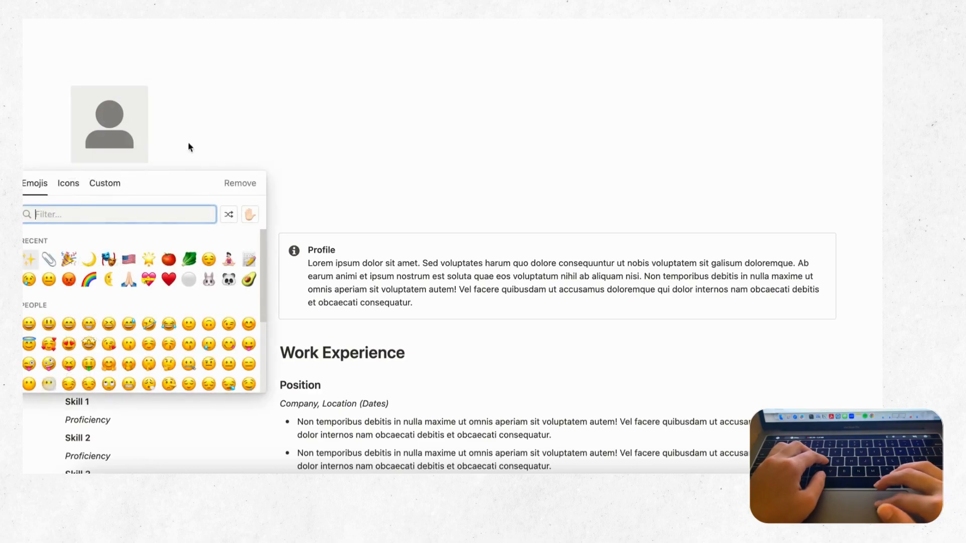
click(244, 185)
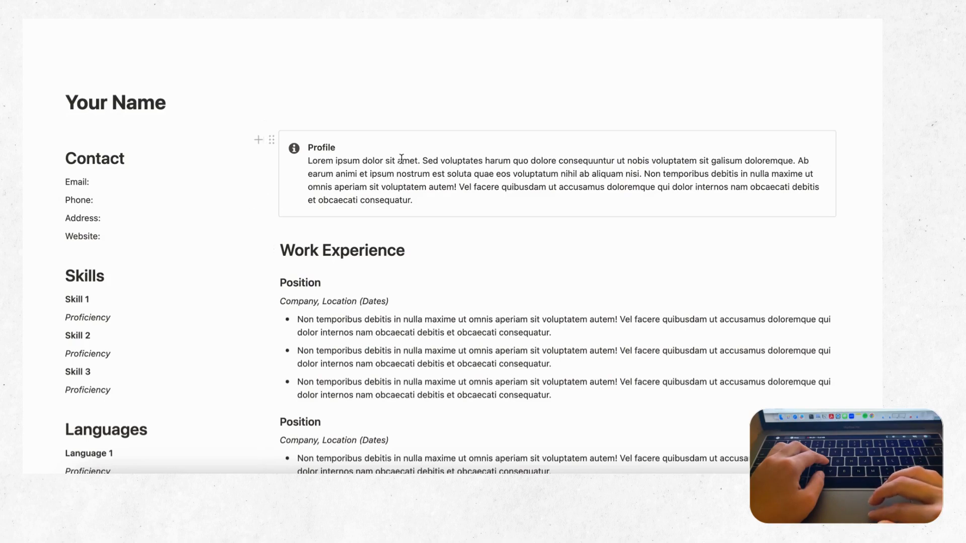
scroll(360, 288, down, 3)
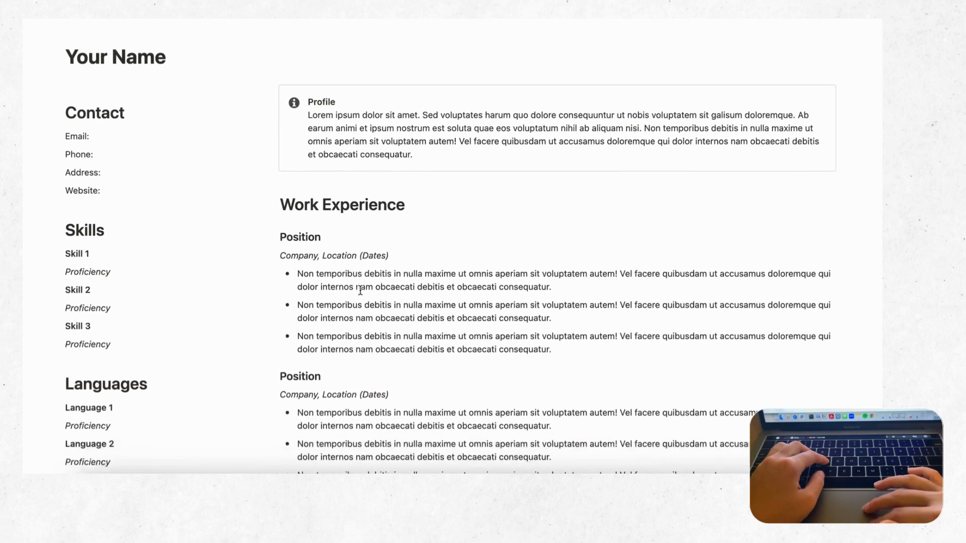
scroll(360, 290, up, 4)
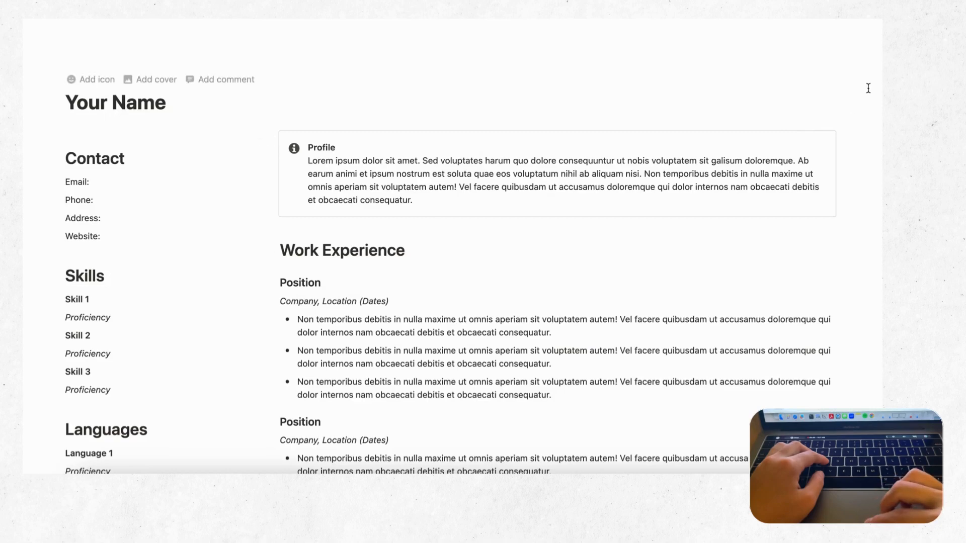
Step: Export the resume page as a PDF in A4 format with scale set to 70 percent
click(880, 11)
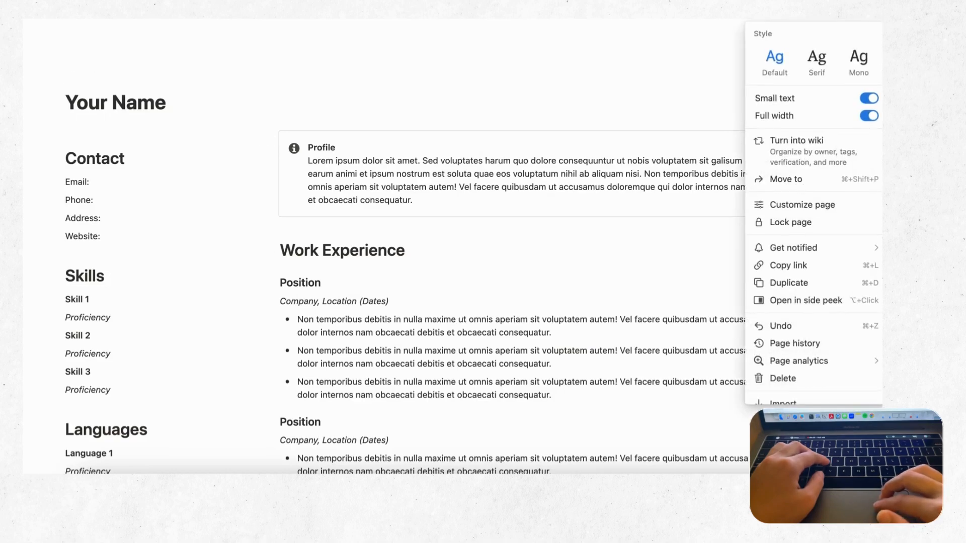
scroll(846, 193, down, 3)
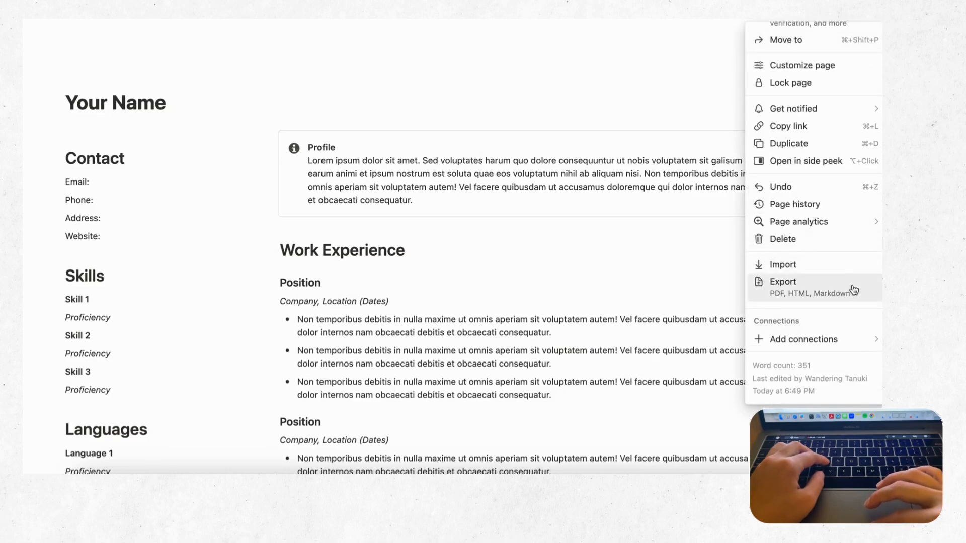
click(818, 296)
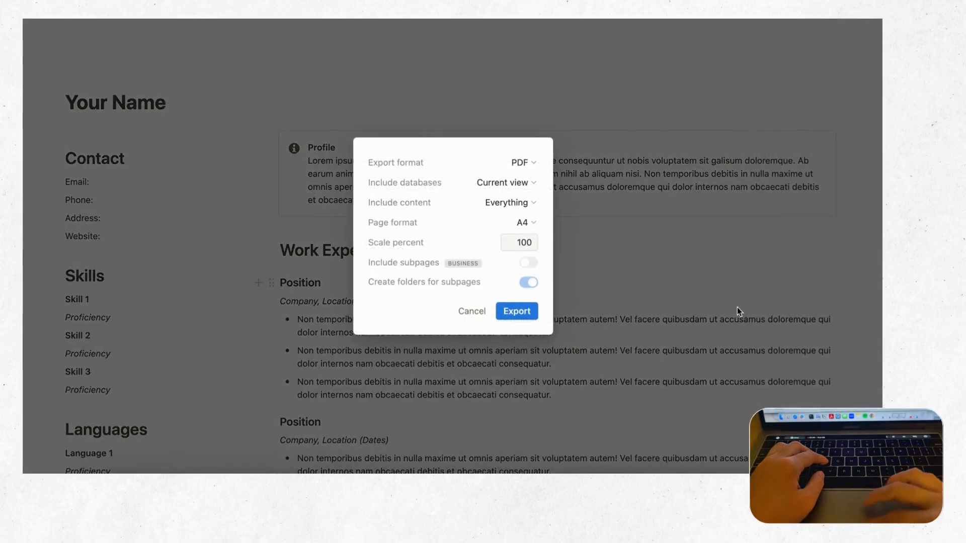
double_click(530, 243)
text(70)
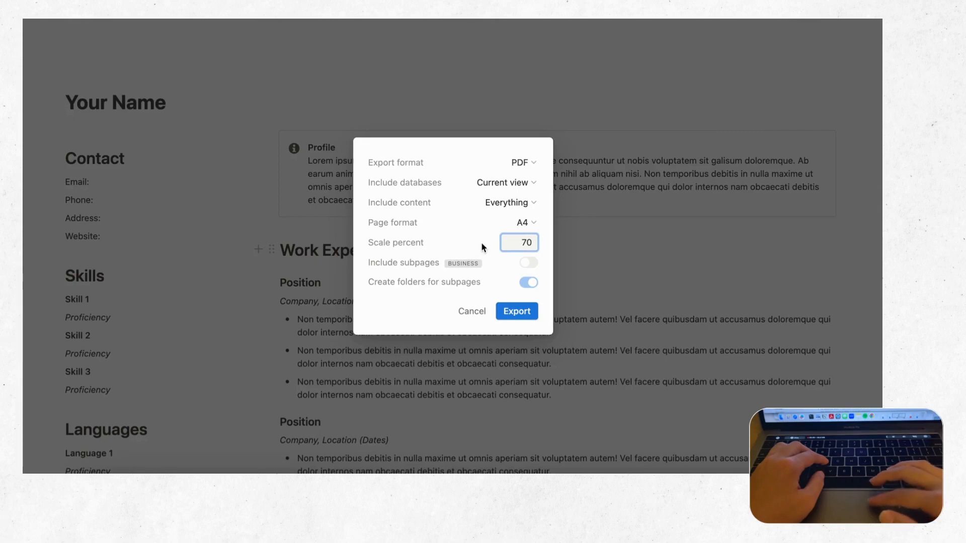
click(519, 316)
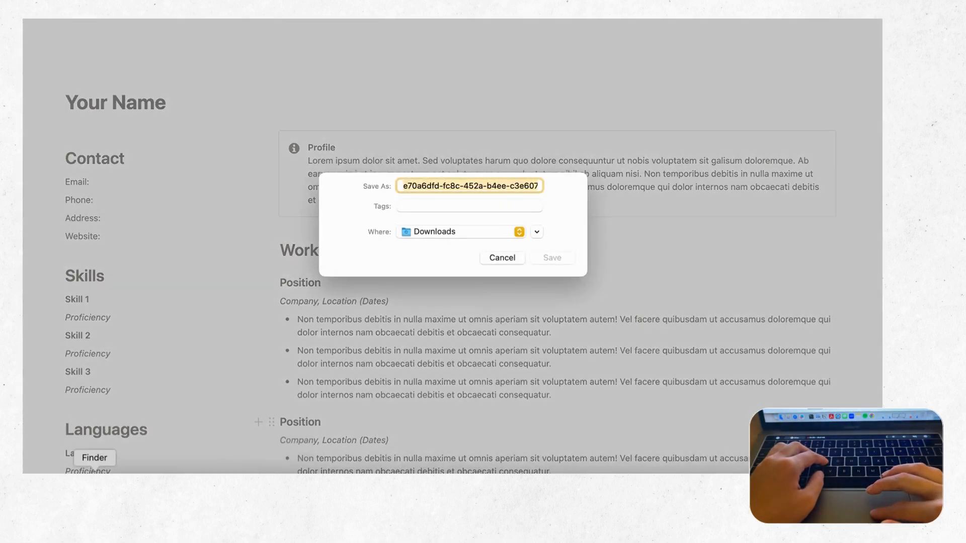
Step: Save the exported resume PDF from the save dialog
click(95, 485)
drag(457, 126, 438, 349)
click(554, 257)
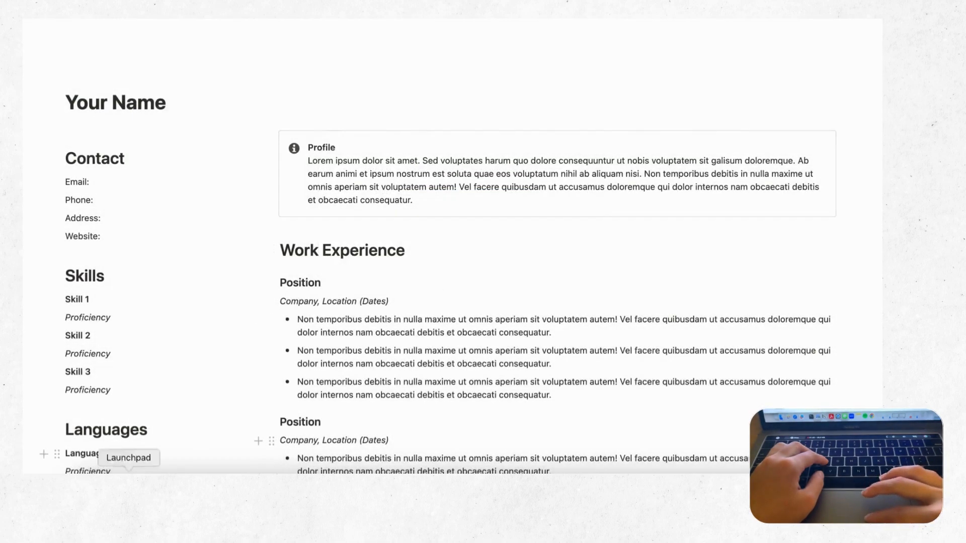
Step: Open the exported resume PDF from the Downloads folder in Finder
click(88, 484)
drag(394, 338, 394, 324)
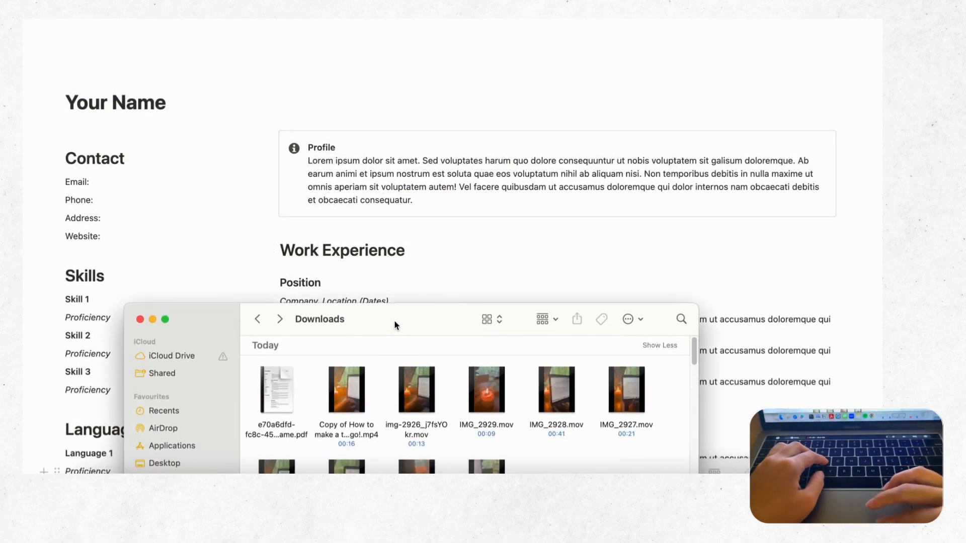
double_click(279, 424)
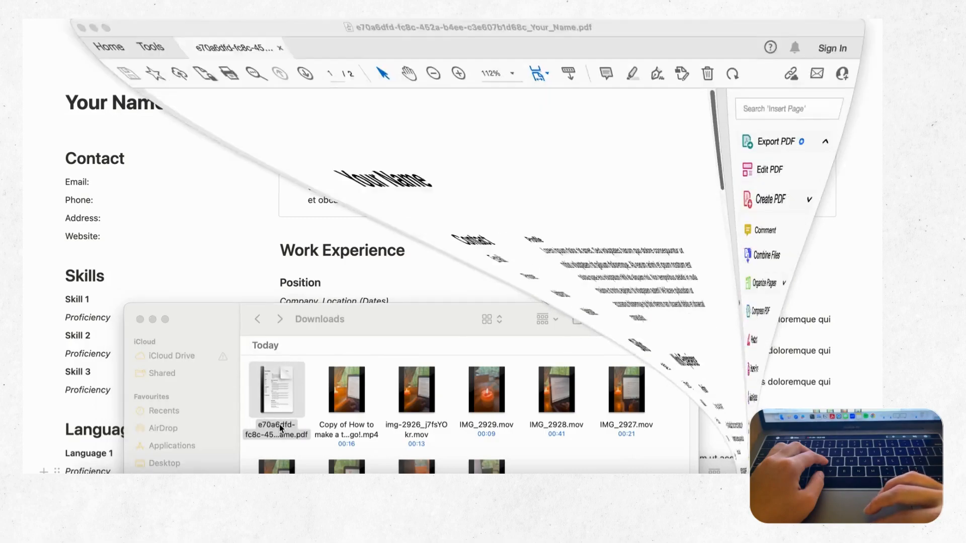
Step: Scroll through both A4 pages of the resume PDF, down to the References section
scroll(368, 322, down, 5)
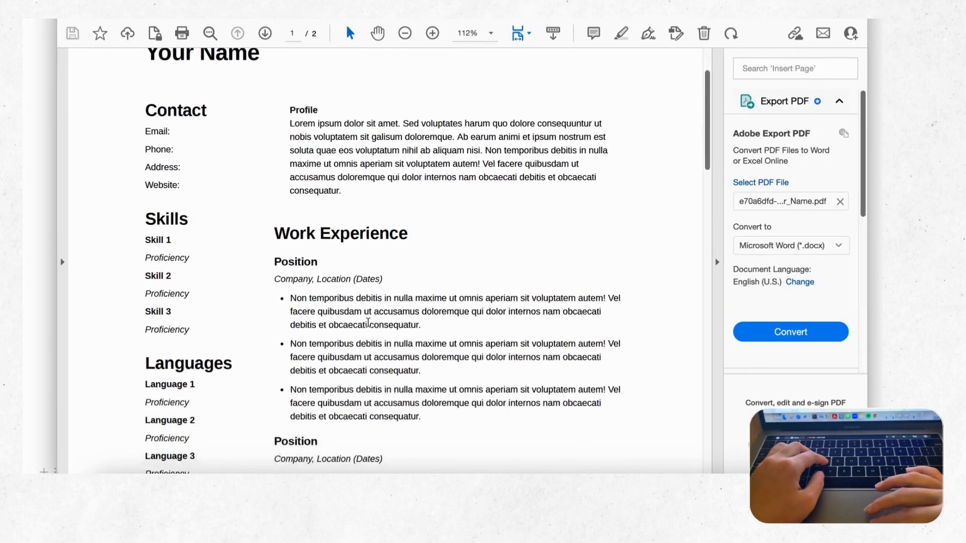
scroll(368, 322, down, 10)
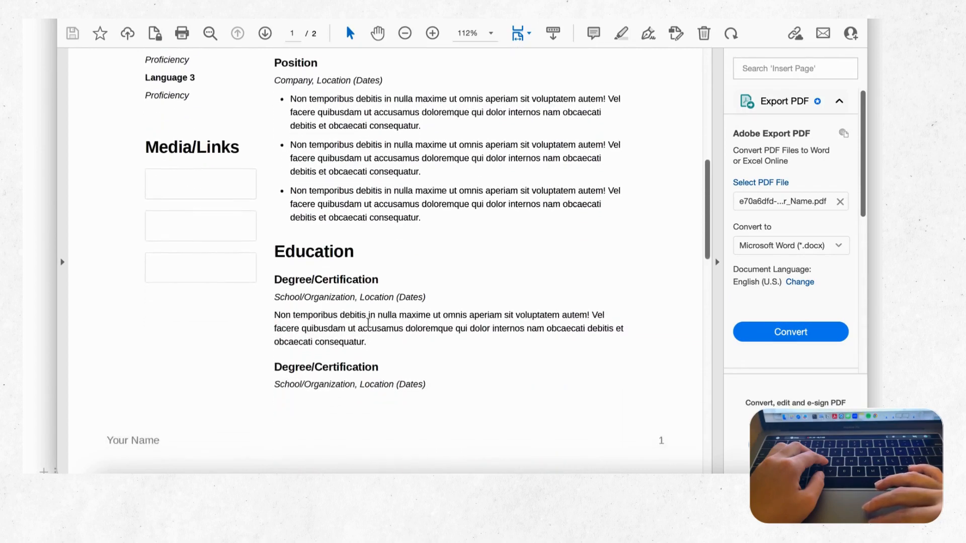
scroll(368, 322, down, 10)
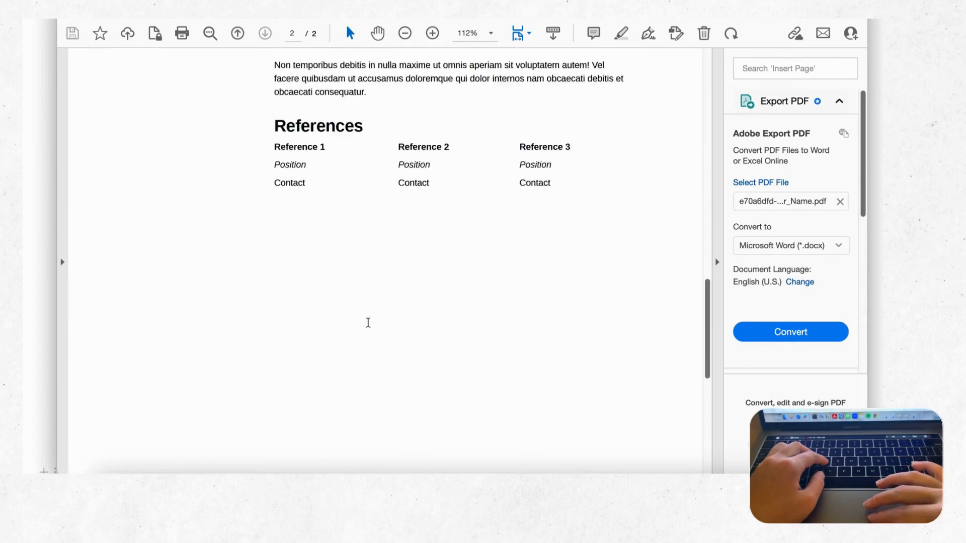
scroll(368, 322, down, 3)
scroll(367, 322, up, 20)
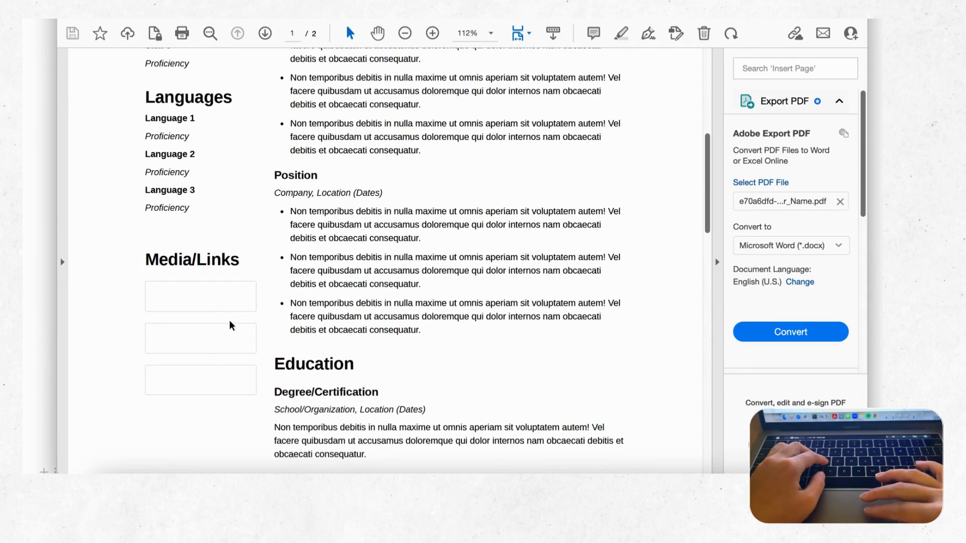
scroll(204, 359, up, 8)
scroll(191, 355, down, 5)
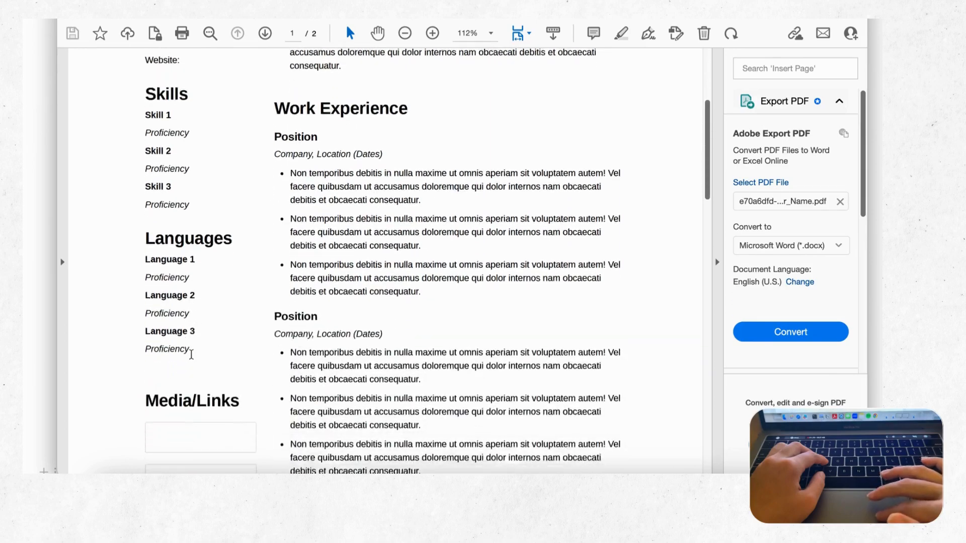
scroll(212, 397, up, 6)
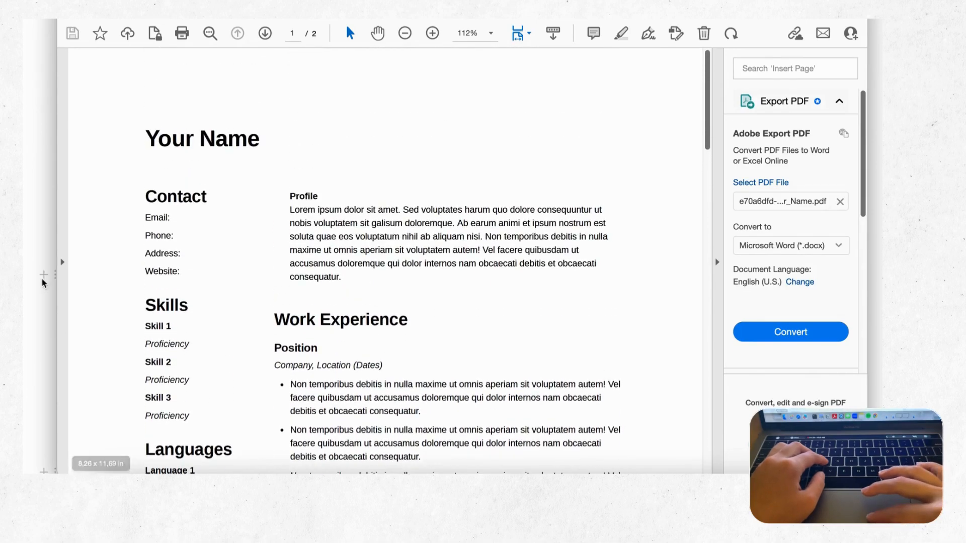